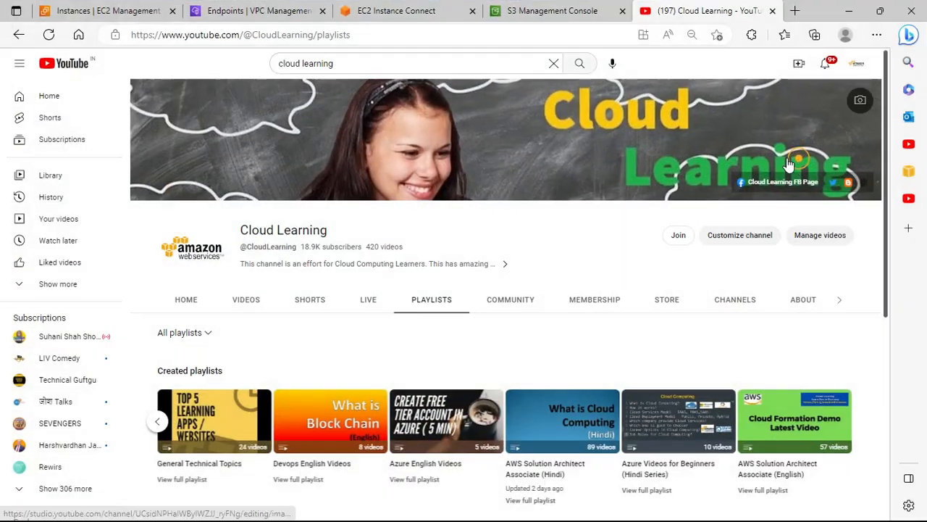
Open Notepad through the Windows Run dialog
{"action": "left_click", "coordinate": [89, 11]}
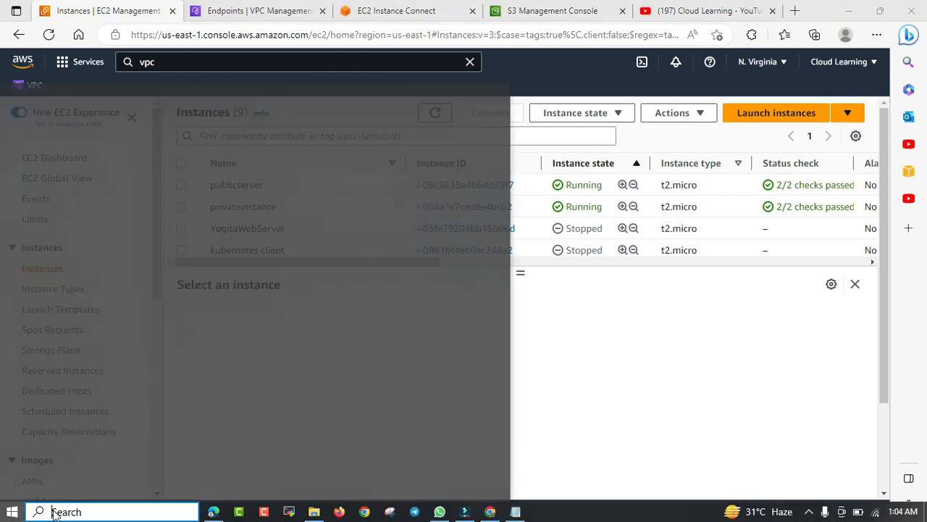
{"action": "left_click", "coordinate": [13, 511]}
{"action": "right_click", "coordinate": [13, 512]}
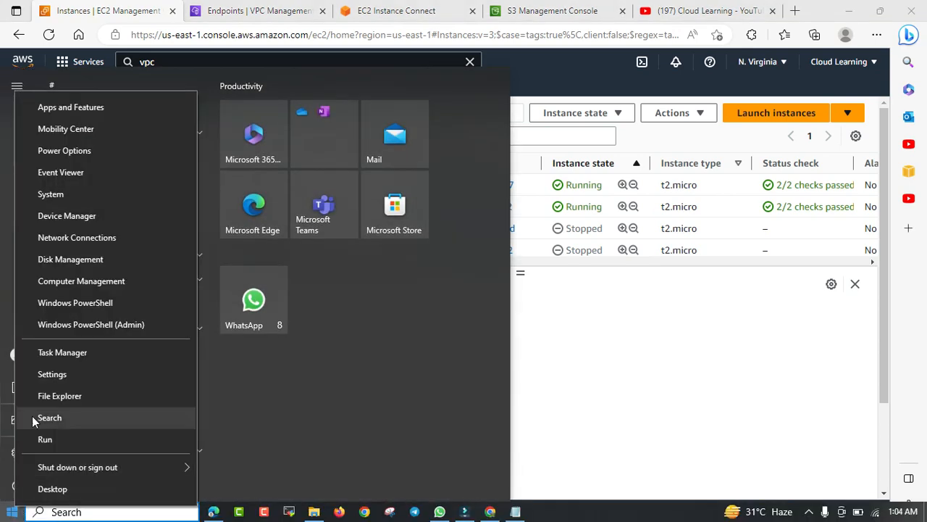
{"action": "left_click", "coordinate": [44, 439]}
{"action": "type", "text": "notpead"}
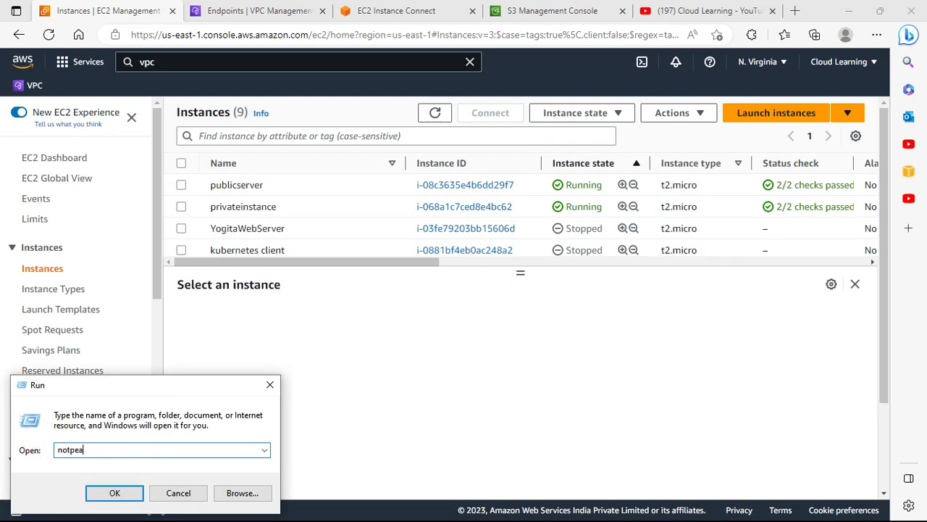
{"action": "key", "text": "Return"}
{"action": "key", "text": "Return"}
{"action": "type", "text": "notepad"}
Write the heading "VPC Endpoint" followed by blank lines
{"action": "key", "text": "Return"}
{"action": "type", "text": "VPc"}
{"action": "type", "text": "C"}
{"action": "key", "text": "BackSpace"}
{"action": "key", "text": "BackSpace"}
{"action": "type", "text": "C Endpoint"}
{"action": "key", "text": "Return"}
{"action": "key", "text": "Return"}
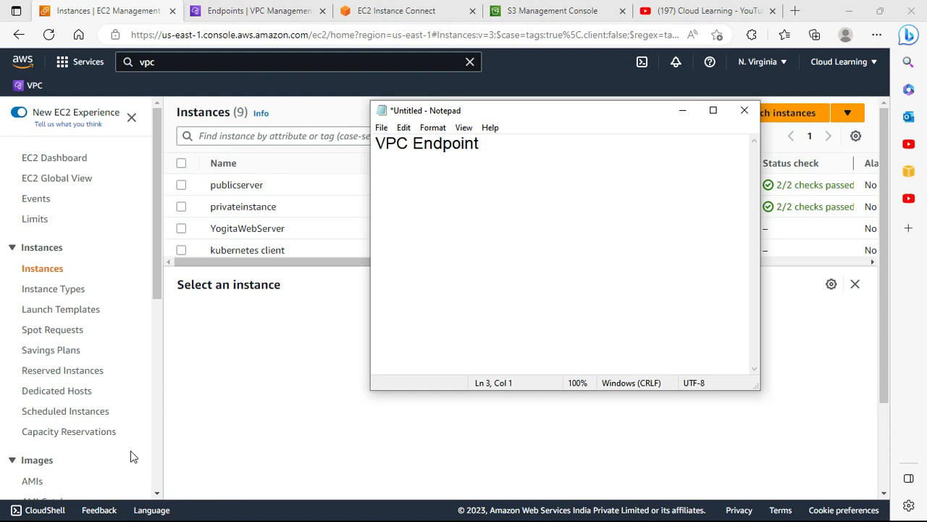
Add the note "you are accessing an S3 bucket any Ec2 server which is not connected to internet."
{"action": "type", "text": "you are "}
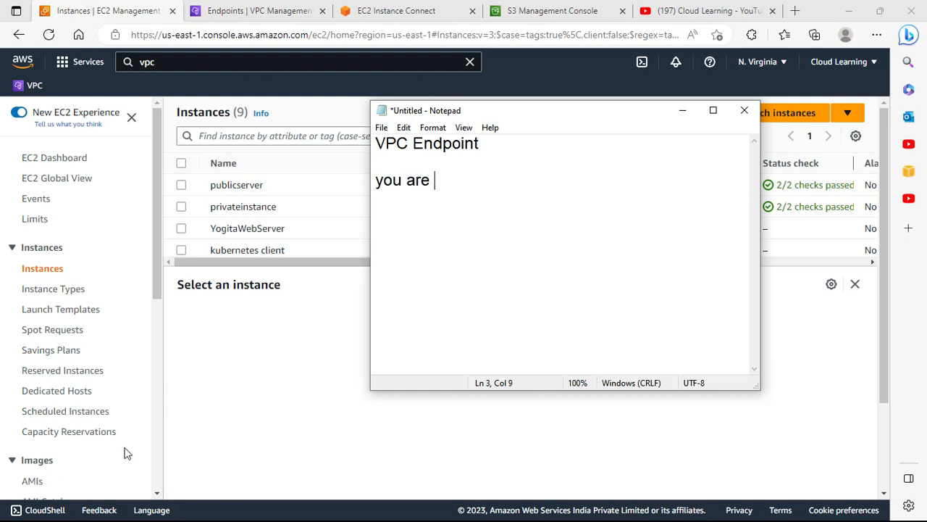
{"action": "type", "text": "access"}
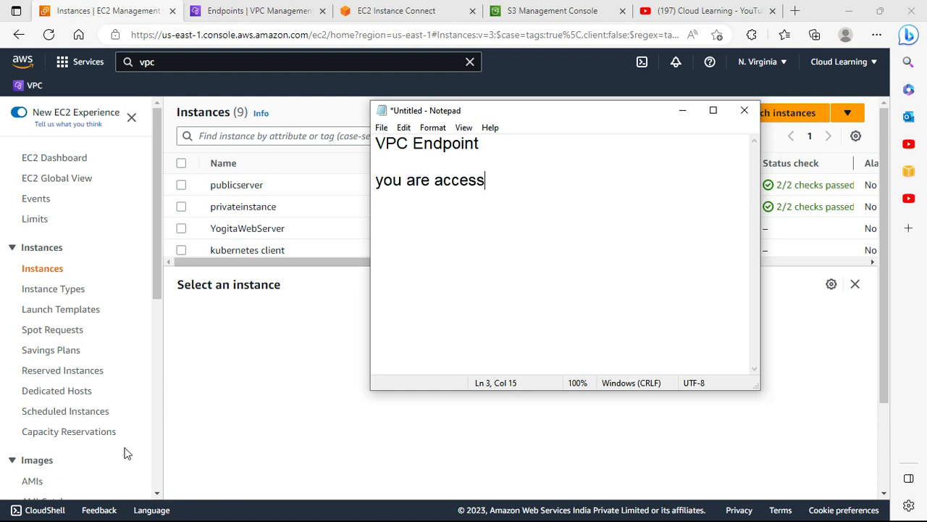
{"action": "type", "text": "ing an S3 bucket"}
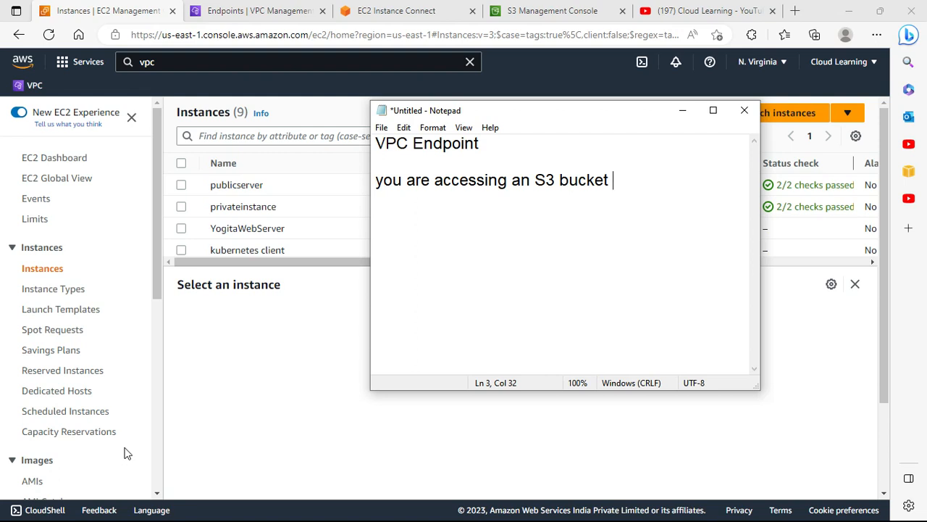
{"action": "type", "text": "anyE"}
{"action": "key", "text": "BackSpace"}
{"action": "type", "text": "Ec2 server whichis"}
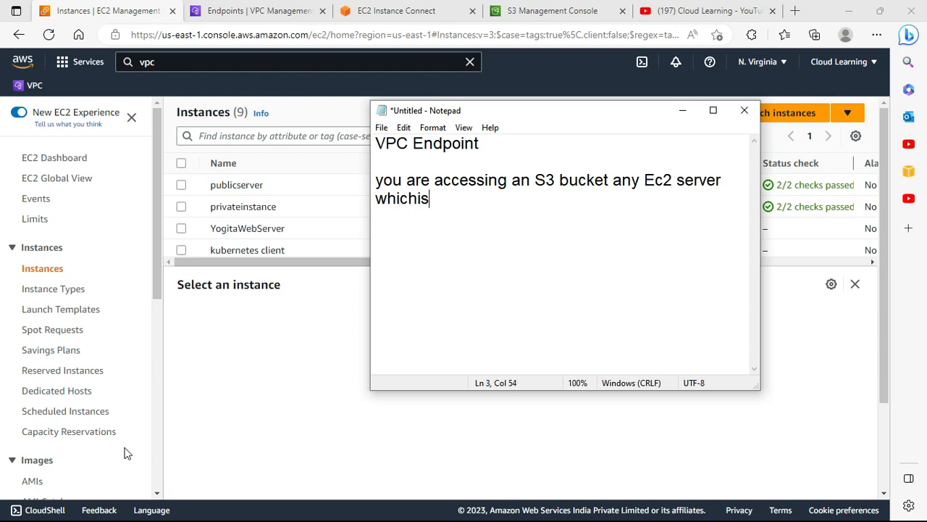
{"action": "key", "text": "BackSpace"}
{"action": "key", "text": "BackSpace"}
{"action": "type", "text": "is not connected to iN"}
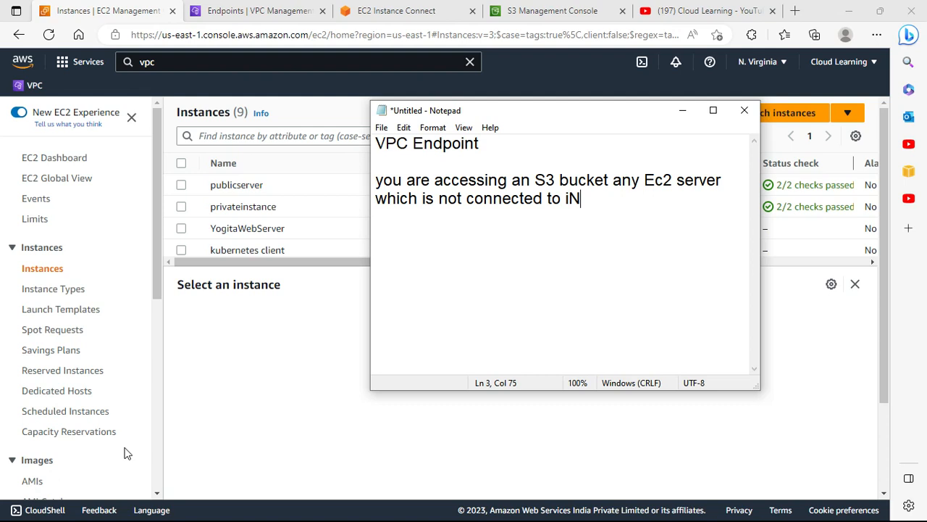
{"action": "key", "text": "BackSpace"}
{"action": "type", "text": "nternet."}
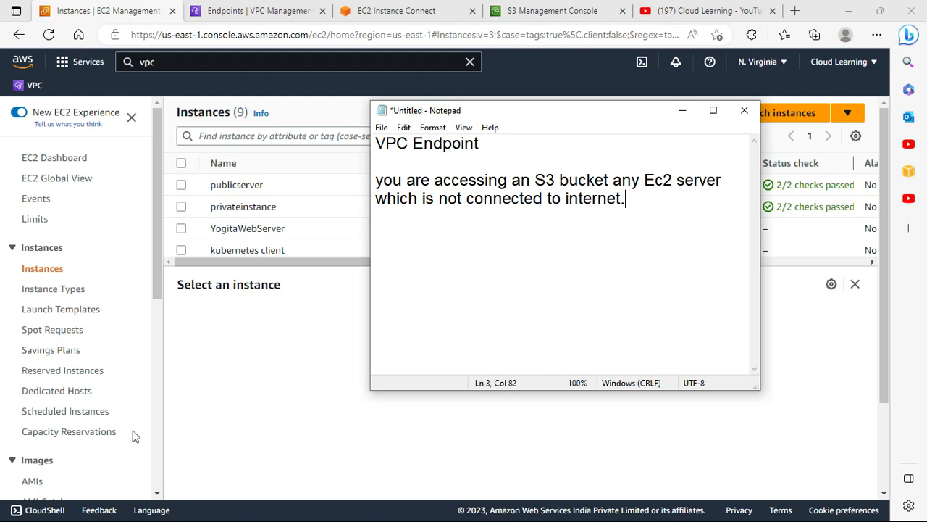
Start a new note line beginning with "Vpc-"
{"action": "key", "text": "Return"}
{"action": "key", "text": "Return"}
{"action": "type", "text": "Vpc"}
{"action": "type", "text": "-"}
Review the custom VPC and its subnets in the VPC console
{"action": "left_click", "coordinate": [688, 10]}
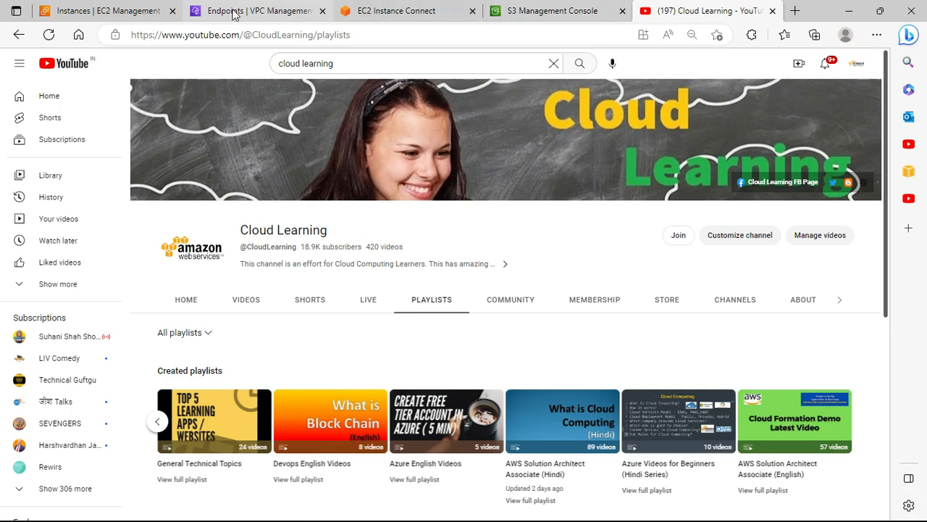
{"action": "left_click", "coordinate": [276, 13]}
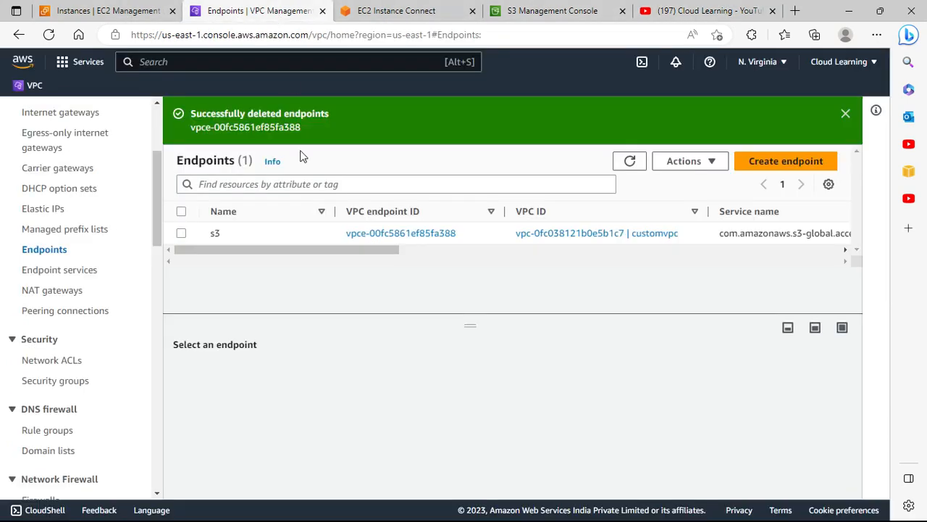
{"action": "scroll", "coordinate": [90, 233], "scroll_direction": "up", "scroll_amount": 3}
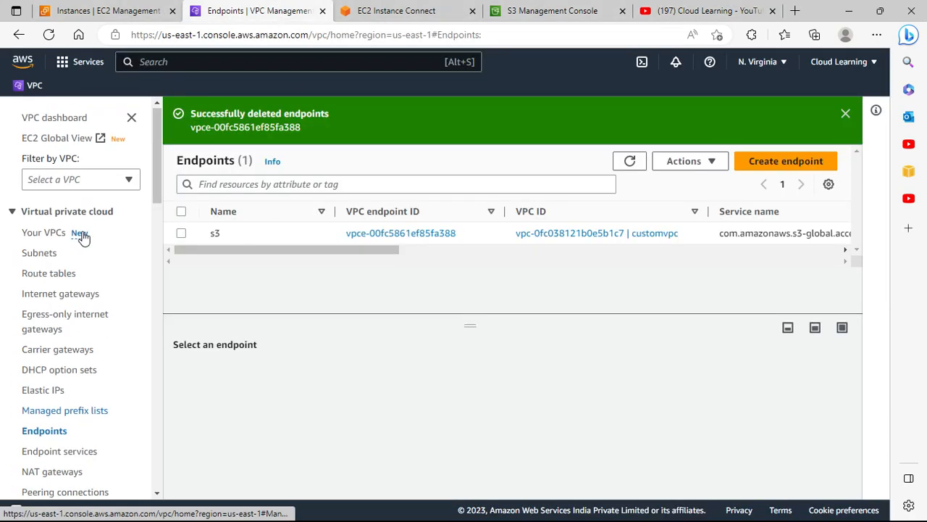
{"action": "left_click", "coordinate": [43, 232]}
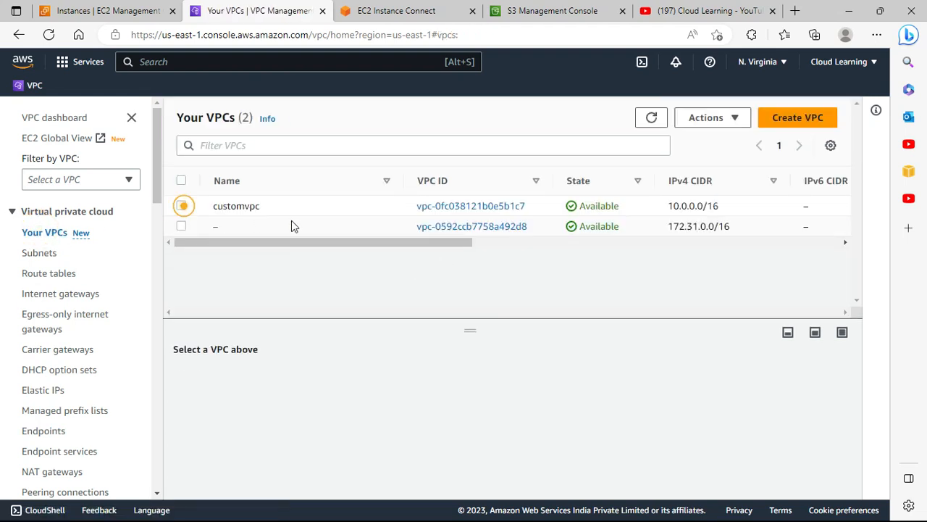
{"action": "left_click", "coordinate": [182, 206]}
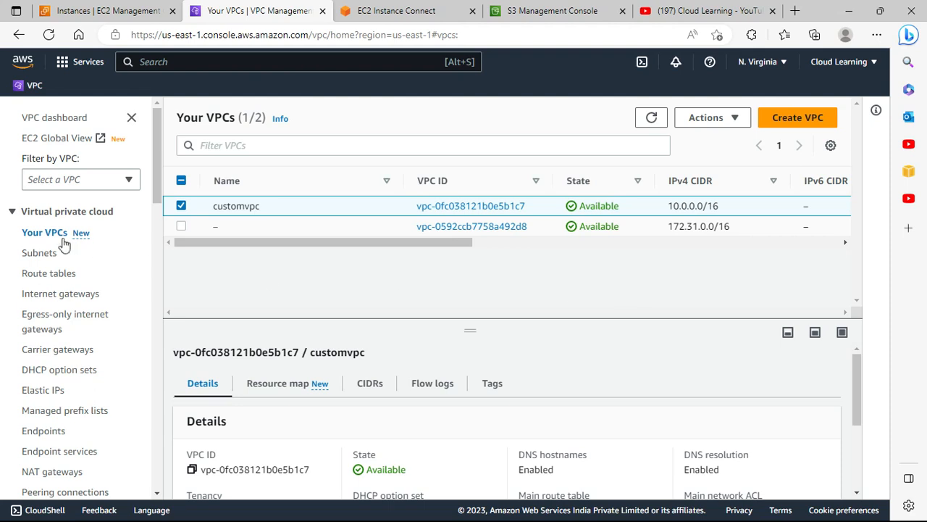
{"action": "left_click", "coordinate": [39, 253]}
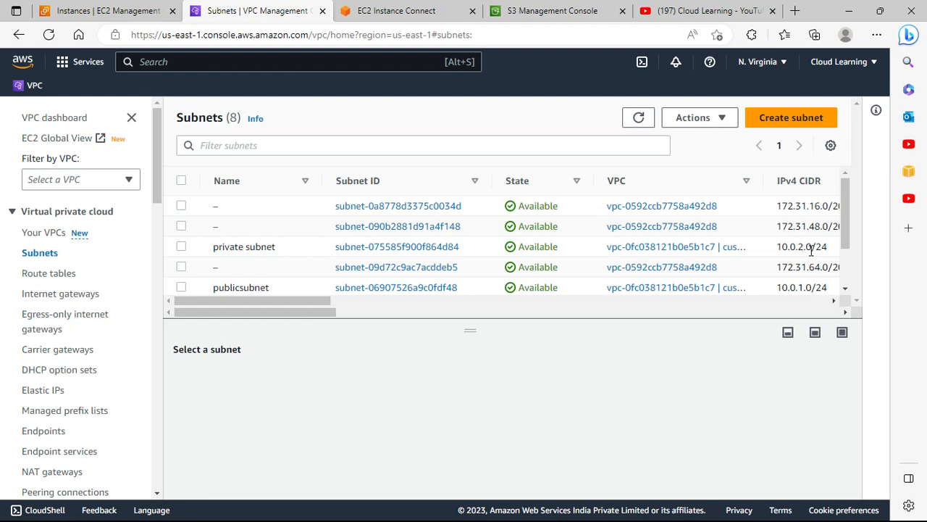
Examine the public and private instances' details and the existing Instance Connect terminal session
{"action": "left_click", "coordinate": [89, 9]}
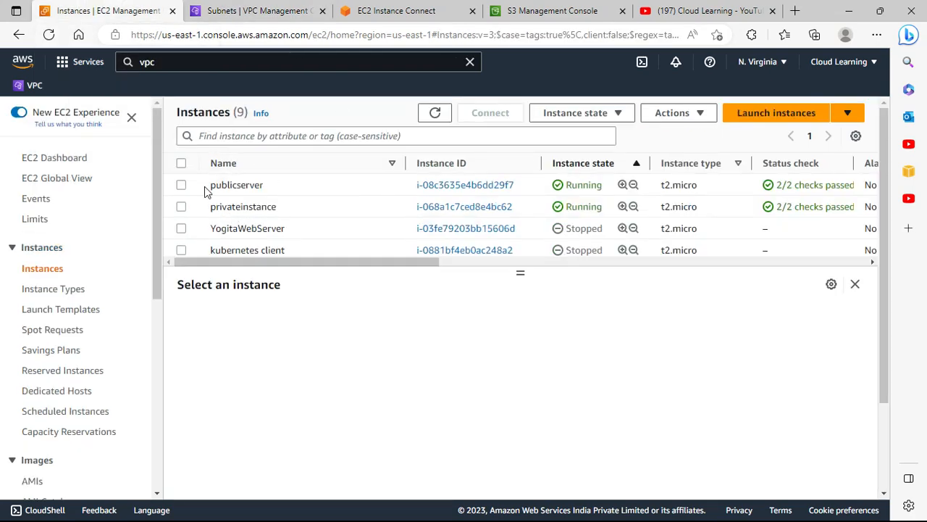
{"action": "left_click", "coordinate": [181, 185]}
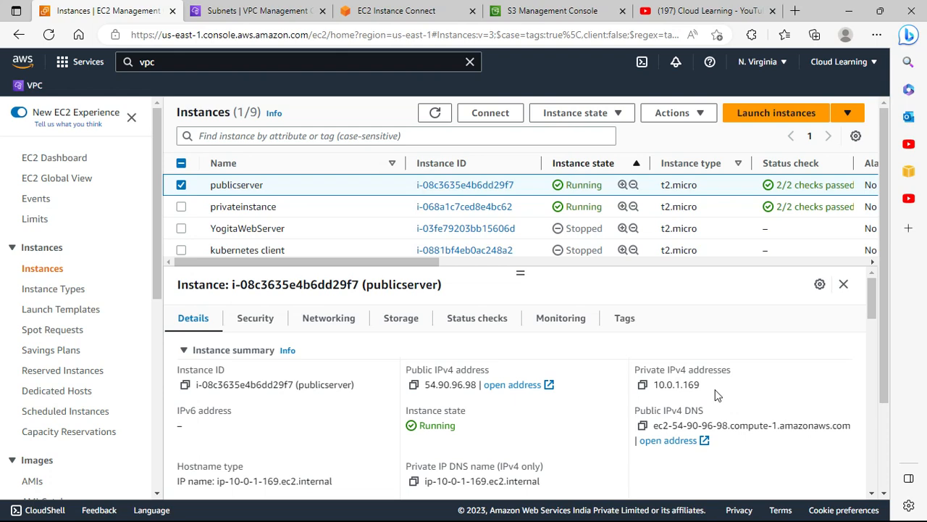
{"action": "left_click", "coordinate": [181, 185]}
{"action": "left_click", "coordinate": [181, 207]}
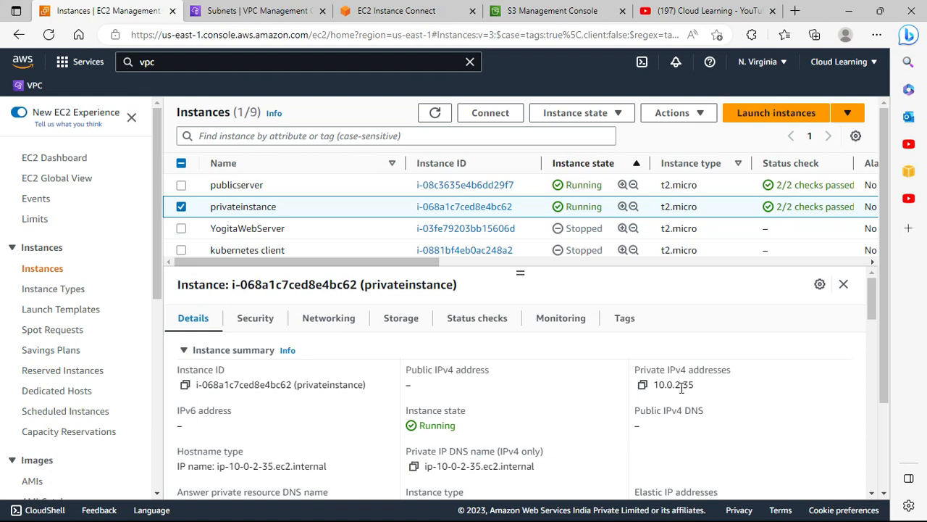
{"action": "left_click", "coordinate": [384, 10]}
{"action": "left_click", "coordinate": [268, 12]}
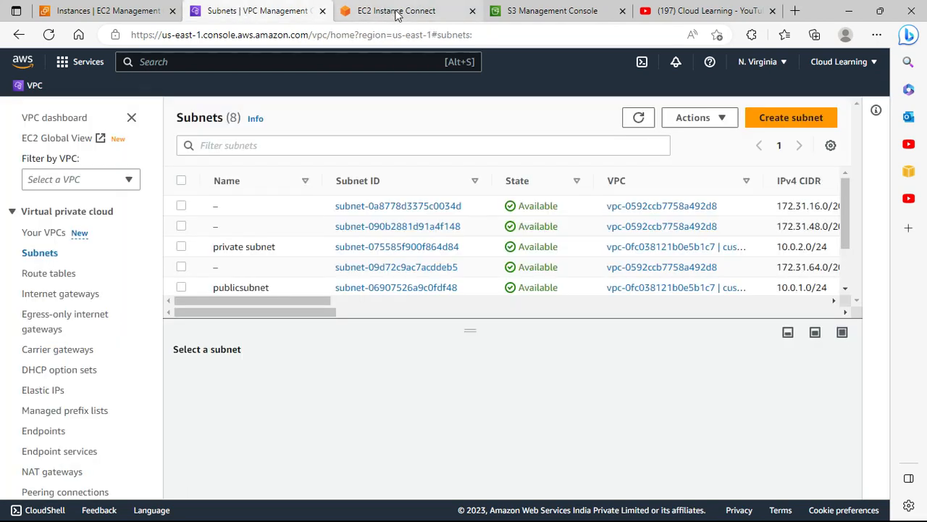
{"action": "left_click", "coordinate": [366, 7]}
{"action": "scroll", "coordinate": [435, 254], "scroll_direction": "up", "scroll_amount": 2}
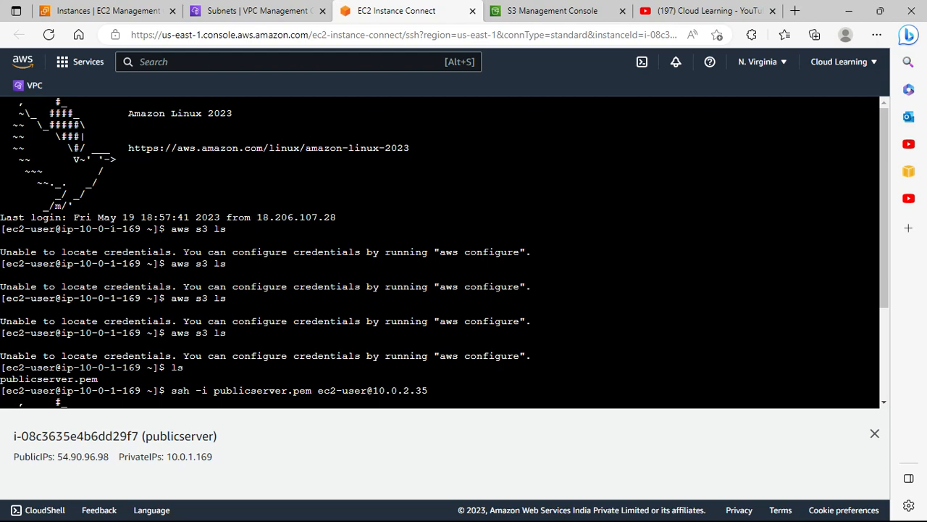
{"action": "left_click", "coordinate": [70, 9]}
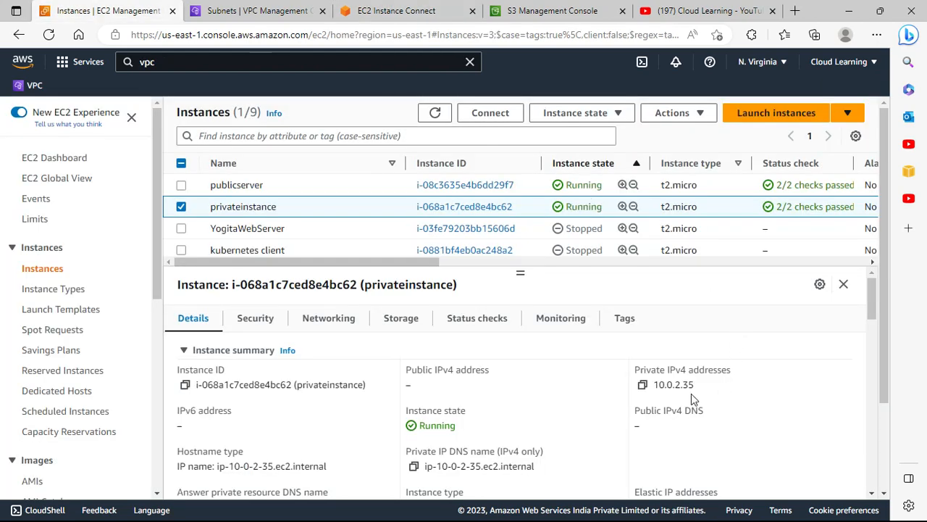
Attach the IAM role yogitarolewiths3fullaccess to the publicserver instance
{"action": "left_click", "coordinate": [181, 206]}
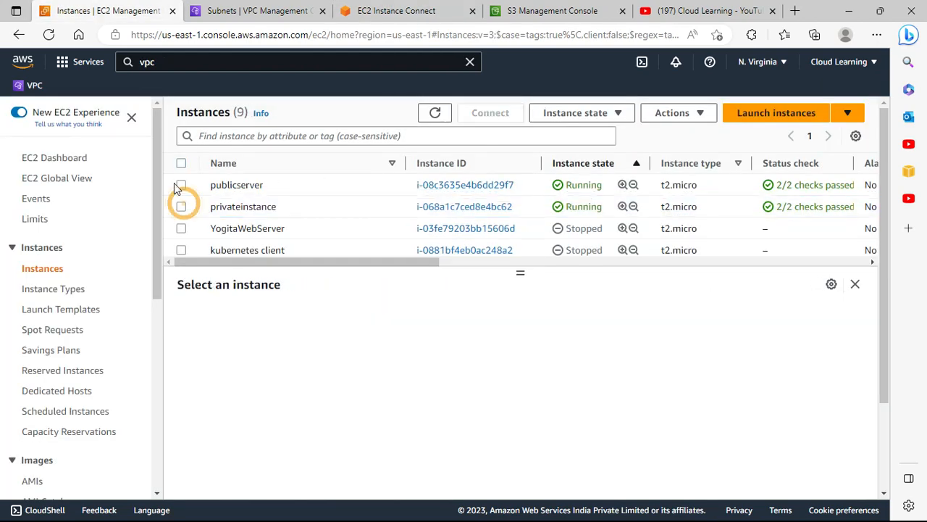
{"action": "left_click", "coordinate": [182, 186]}
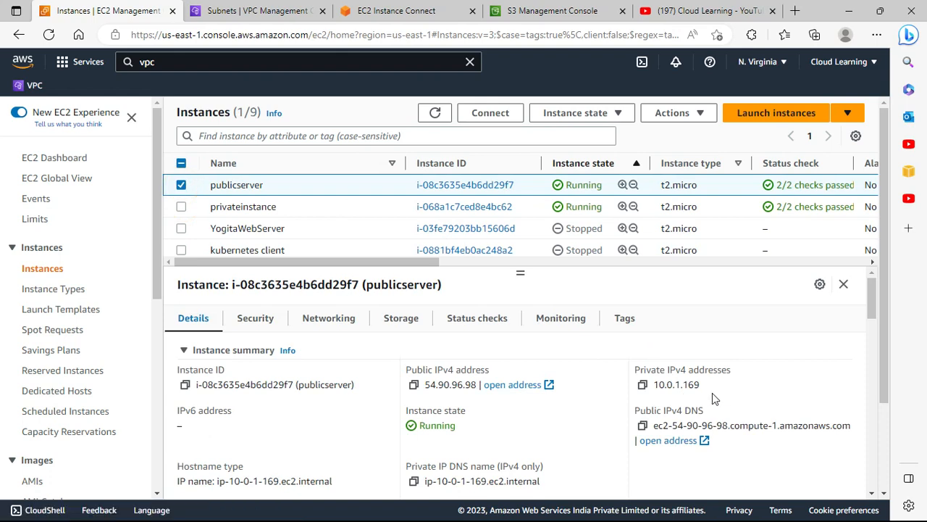
{"action": "left_click", "coordinate": [249, 11]}
{"action": "left_click", "coordinate": [387, 9]}
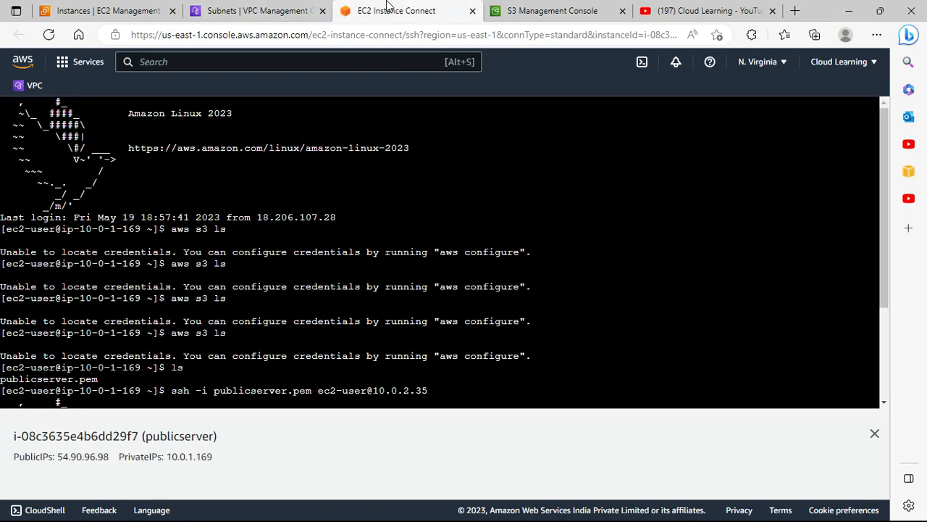
{"action": "left_click", "coordinate": [252, 9]}
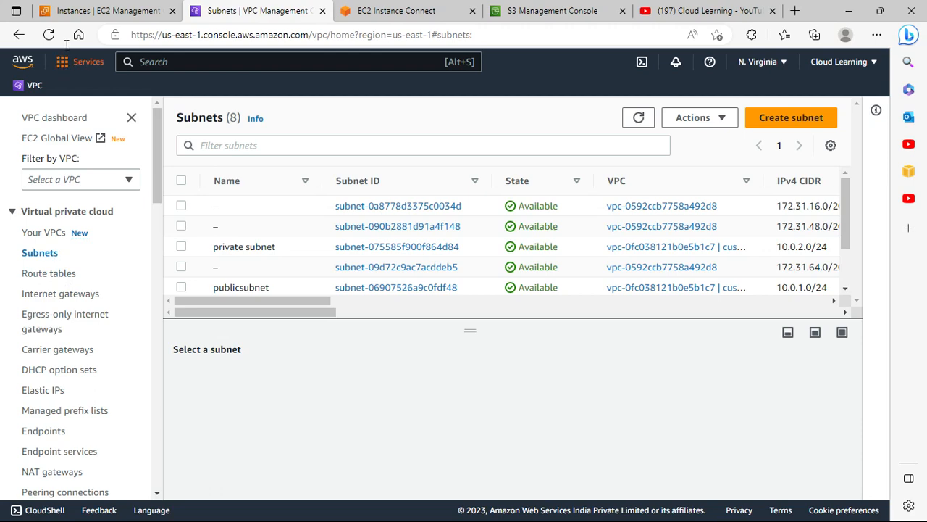
{"action": "left_click", "coordinate": [123, 10]}
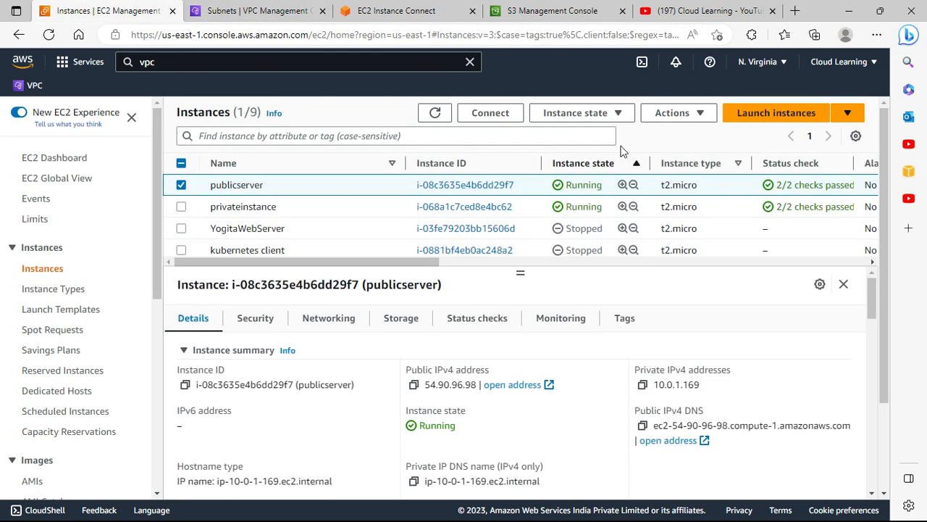
{"action": "left_click", "coordinate": [698, 118]}
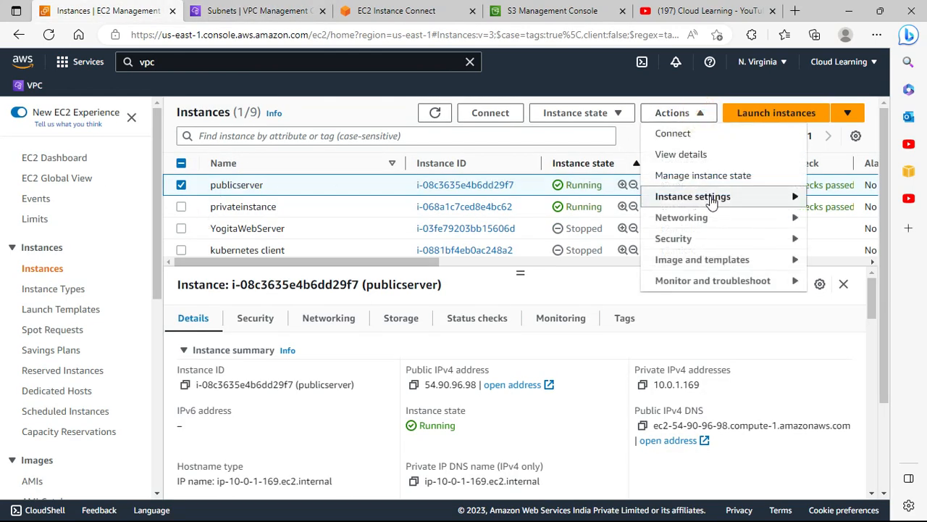
{"action": "left_click", "coordinate": [712, 202]}
{"action": "left_click", "coordinate": [694, 238]}
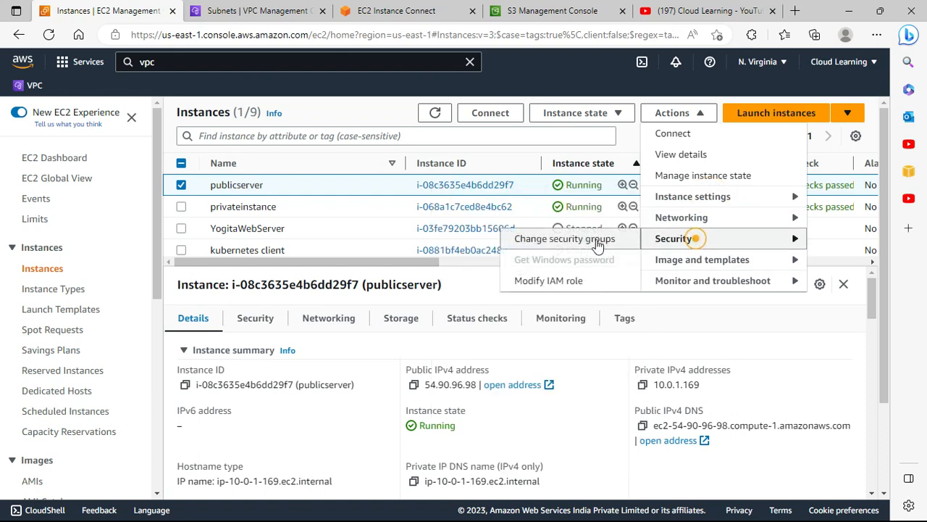
{"action": "left_click", "coordinate": [548, 280]}
{"action": "left_click", "coordinate": [128, 297]}
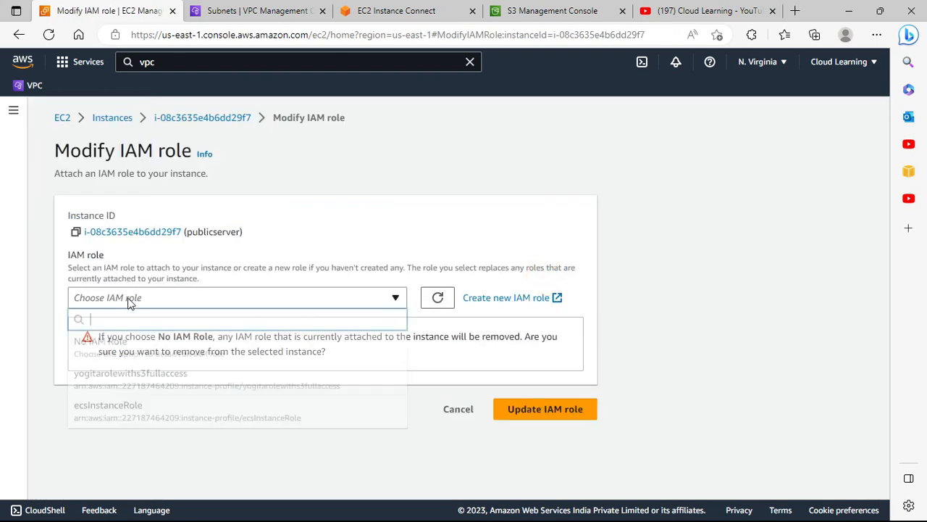
{"action": "left_click", "coordinate": [127, 374]}
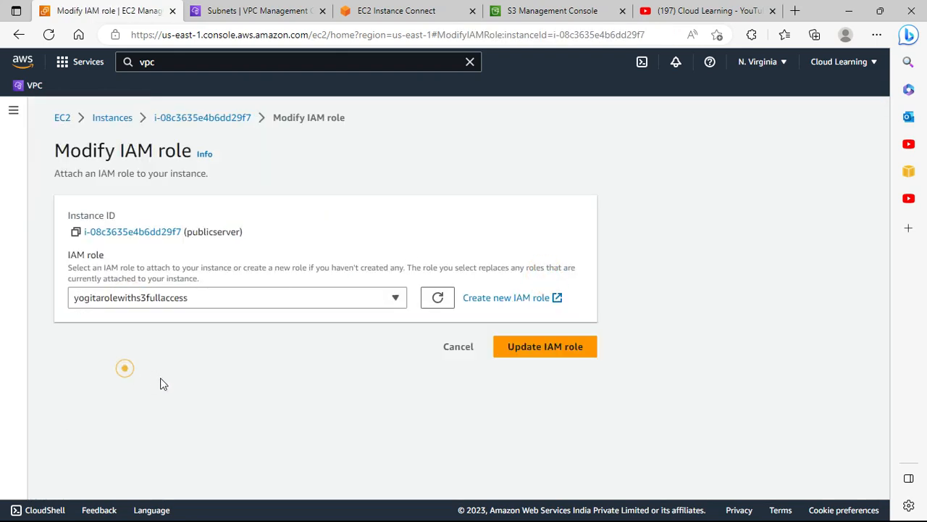
{"action": "left_click", "coordinate": [557, 347]}
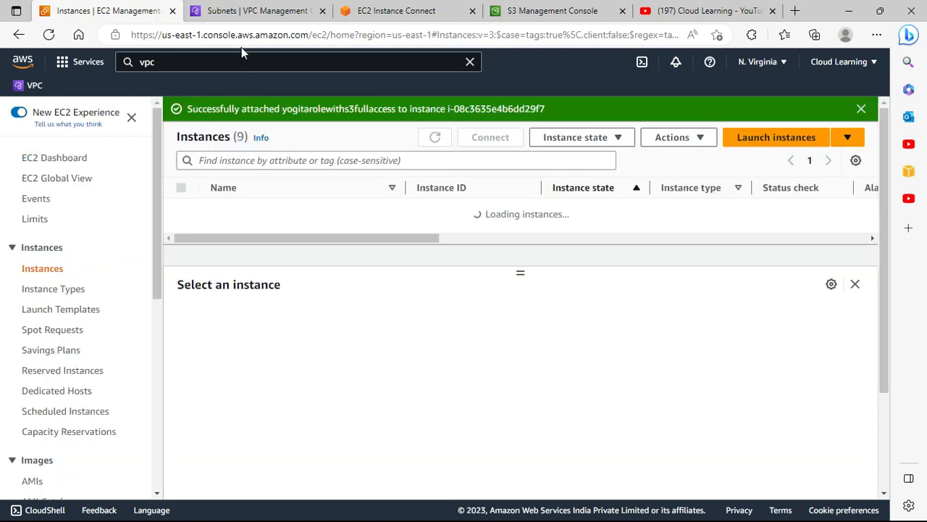
Open the Connect to instance page for the publicserver instance
{"action": "left_click", "coordinate": [388, 7]}
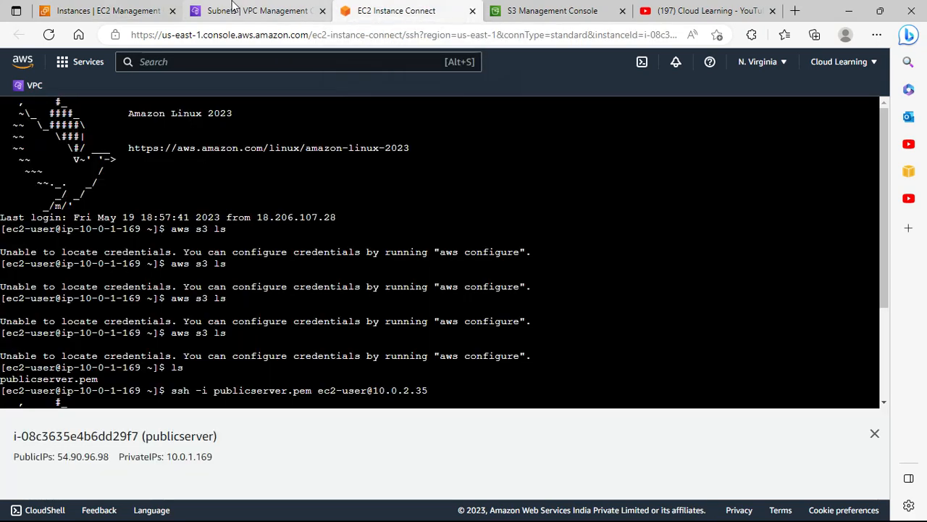
{"action": "left_click", "coordinate": [102, 10]}
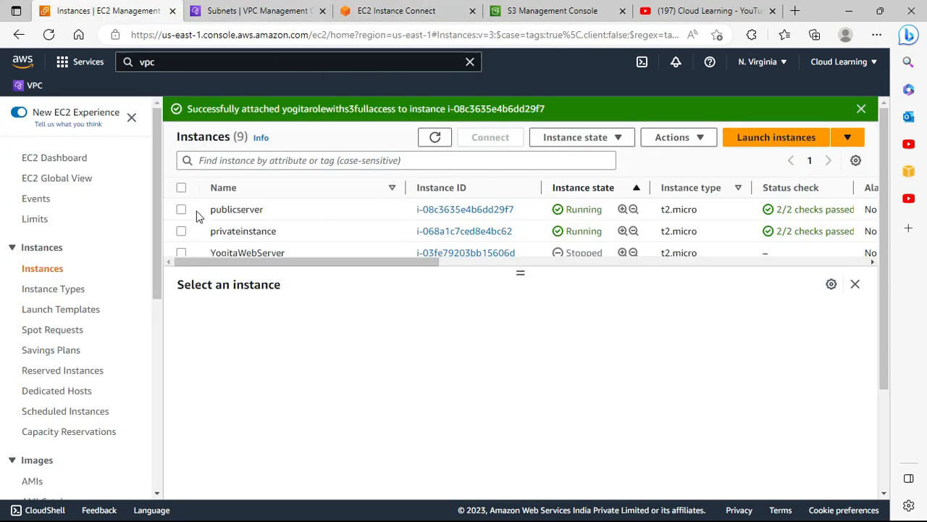
{"action": "left_click", "coordinate": [293, 210]}
{"action": "left_click", "coordinate": [490, 137]}
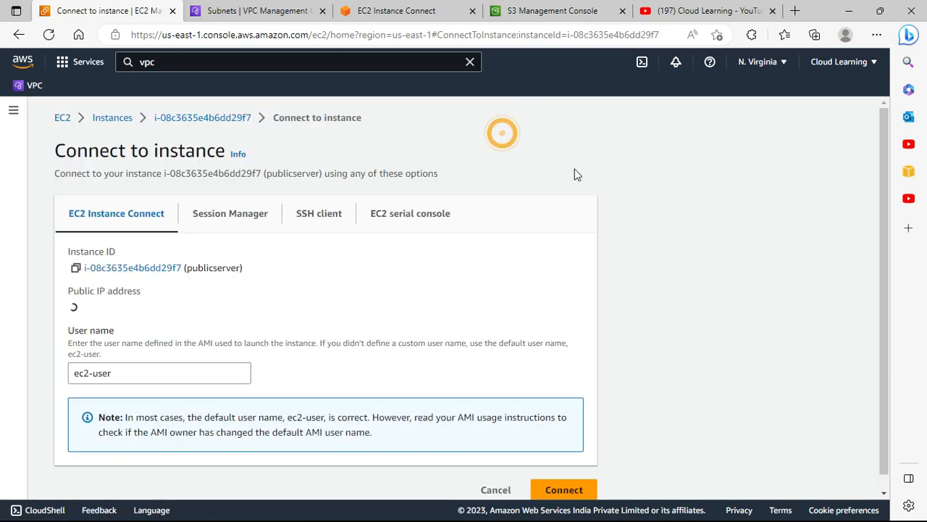
Connect to the publicserver instance through EC2 Instance Connect and review the existing S3 buckets
{"action": "left_click", "coordinate": [557, 490]}
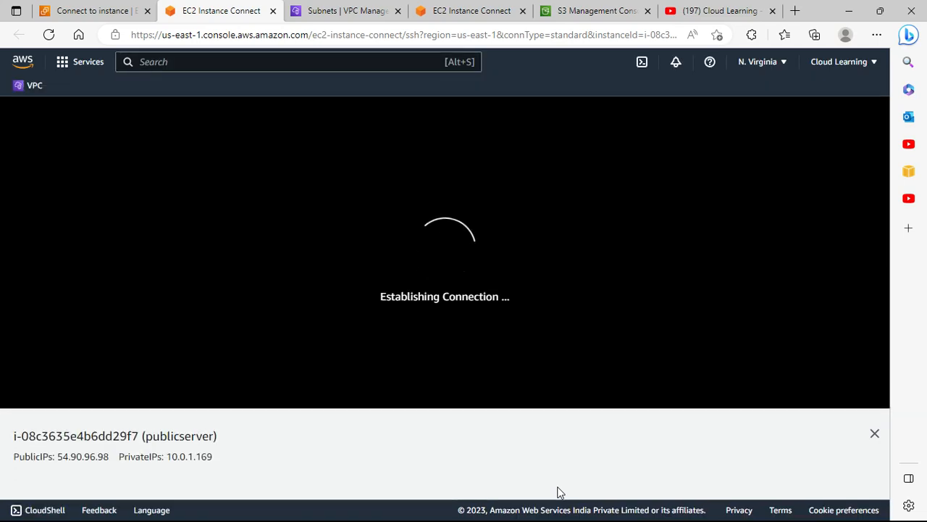
{"action": "left_click", "coordinate": [581, 8]}
{"action": "scroll", "coordinate": [332, 444], "scroll_direction": "down", "scroll_amount": 1}
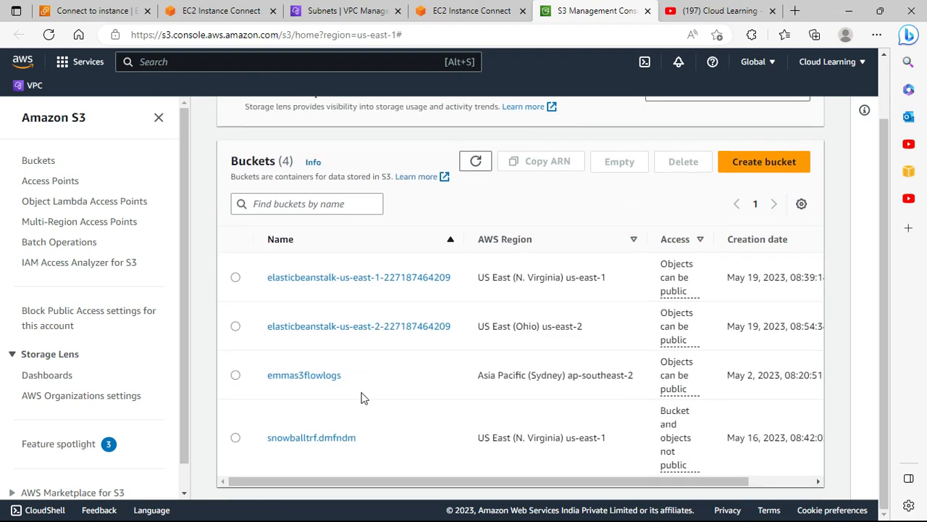
{"action": "scroll", "coordinate": [430, 413], "scroll_direction": "up", "scroll_amount": 1}
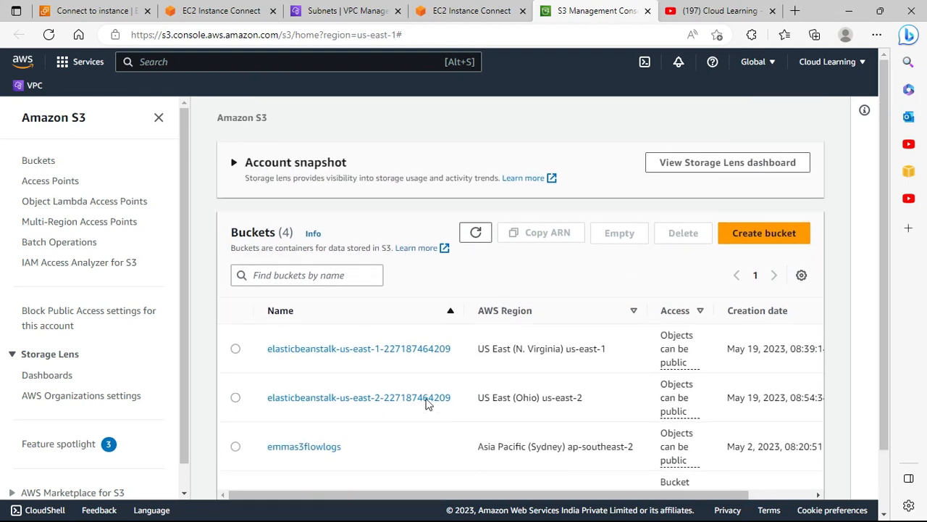
Ping google.com from the public server's terminal to test internet access, and stop the ping
{"action": "left_click", "coordinate": [221, 10]}
{"action": "left_click", "coordinate": [402, 289]}
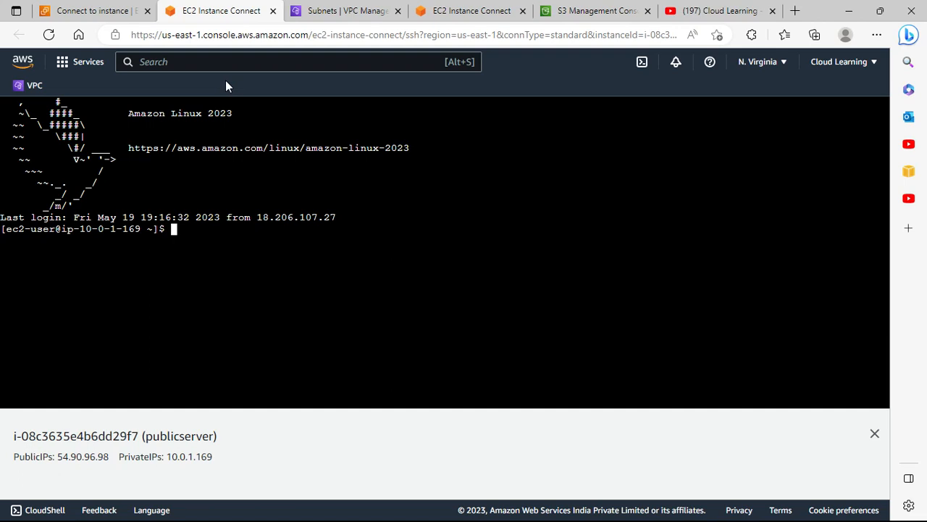
{"action": "type", "text": "ping google.com"}
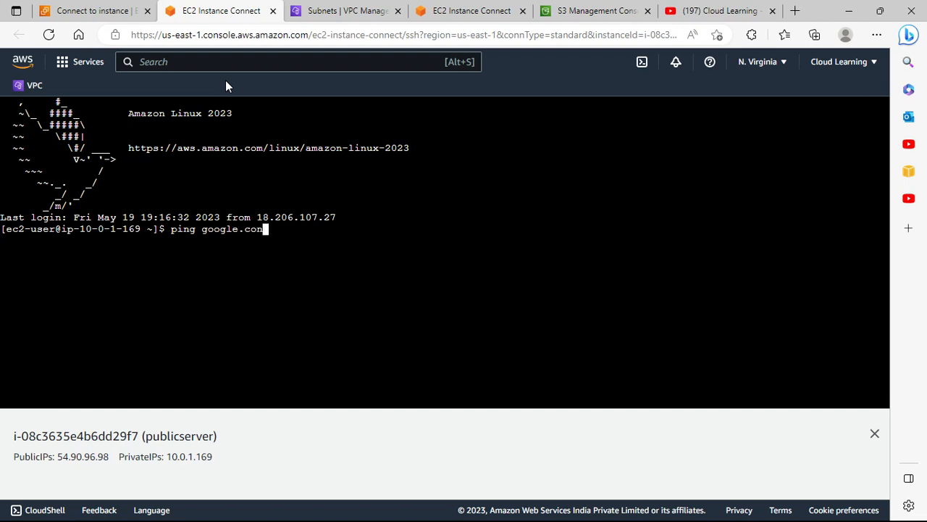
{"action": "key", "text": "Return"}
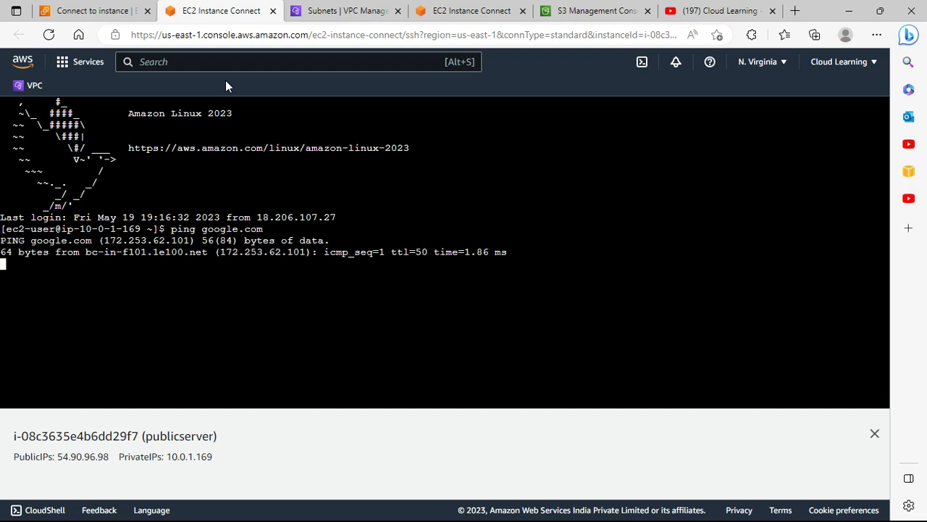
{"action": "key", "text": "ctrl+c"}
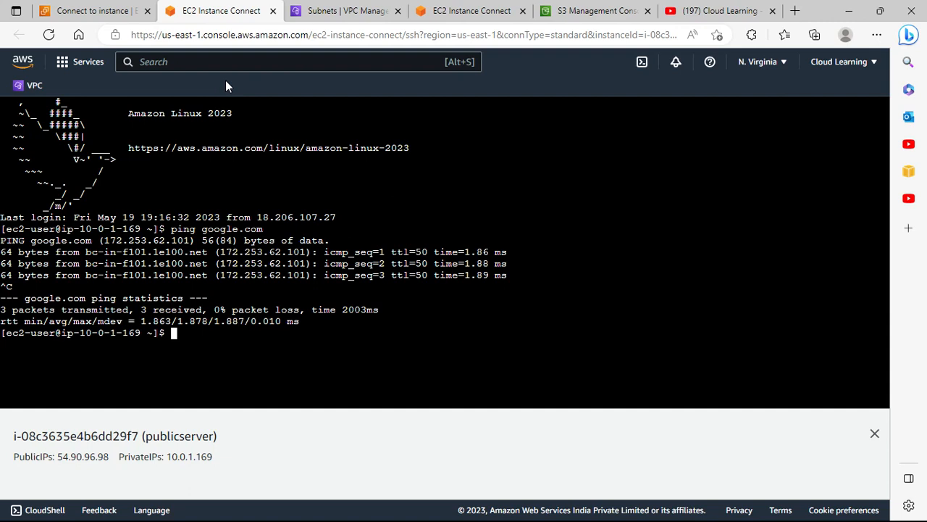
Run aws s3 ls on the public server to list the S3 buckets
{"action": "type", "text": "aws "}
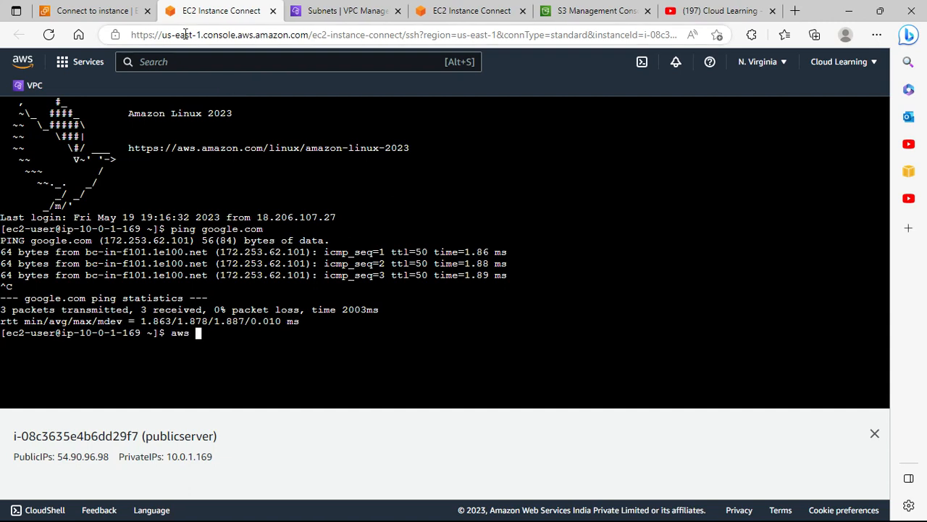
{"action": "type", "text": "s3 ls"}
{"action": "key", "text": "Return"}
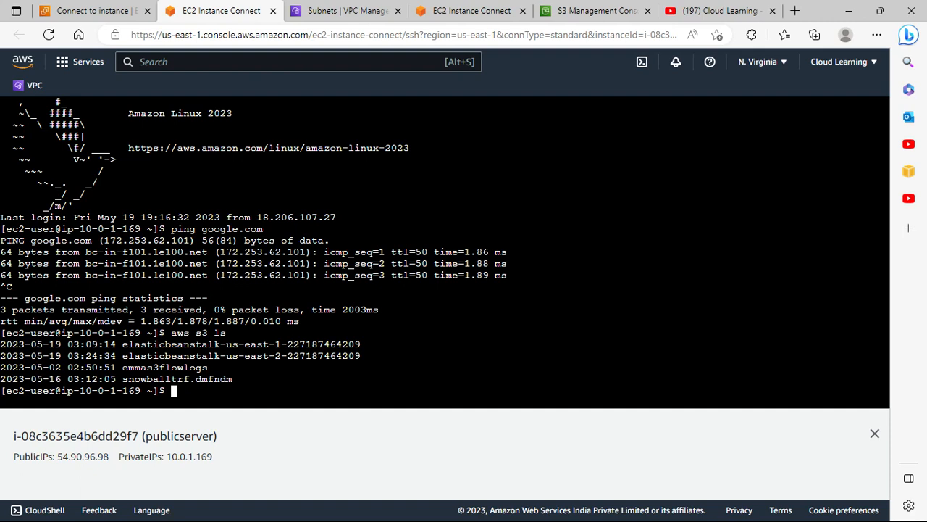
List the home directory files and begin an SSH command using publicserver.pem as ec2-user
{"action": "type", "text": "ls"}
{"action": "key", "text": "Return"}
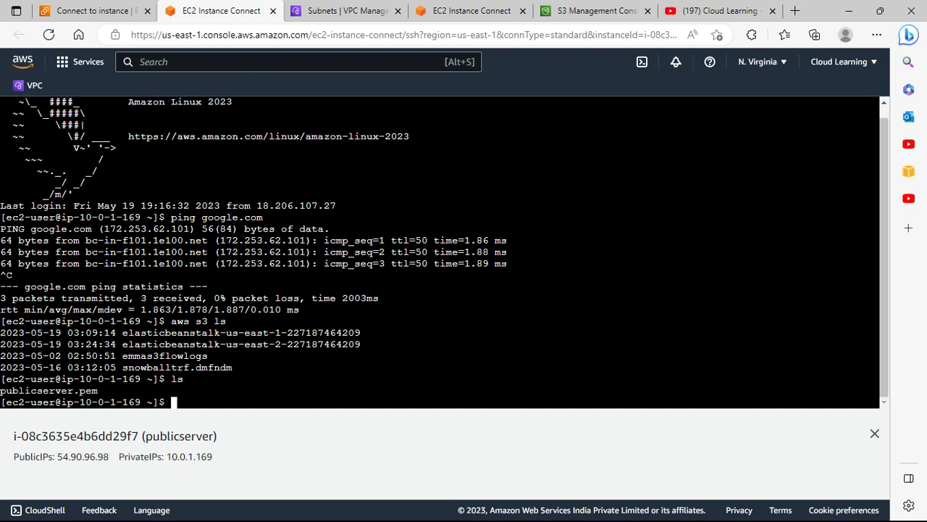
{"action": "type", "text": "s"}
{"action": "type", "text": "sh -i p"}
{"action": "type", "text": "u"}
{"action": "key", "text": "Tab"}
{"action": "type", "text": "ec2-use"}
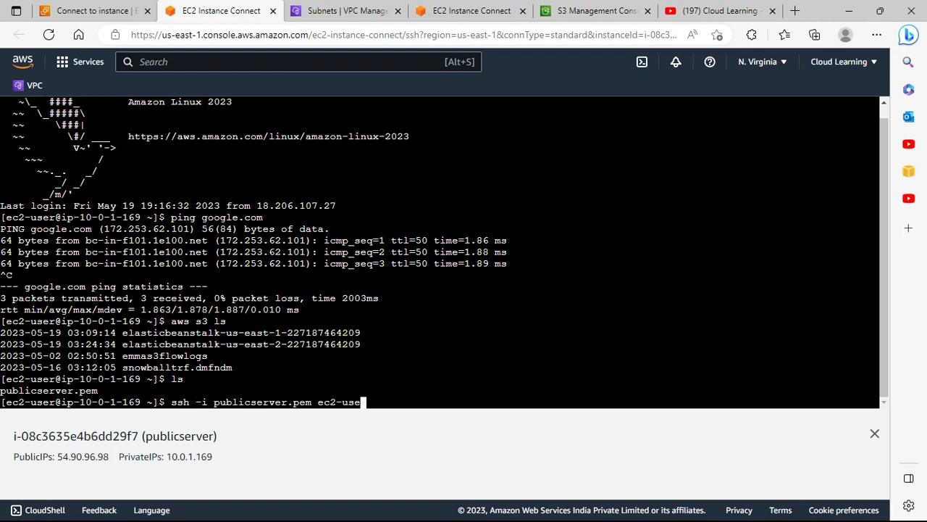
{"action": "type", "text": "r@"}
Select privateinstance in the Instances list and copy its private IPv4 address
{"action": "left_click", "coordinate": [99, 9]}
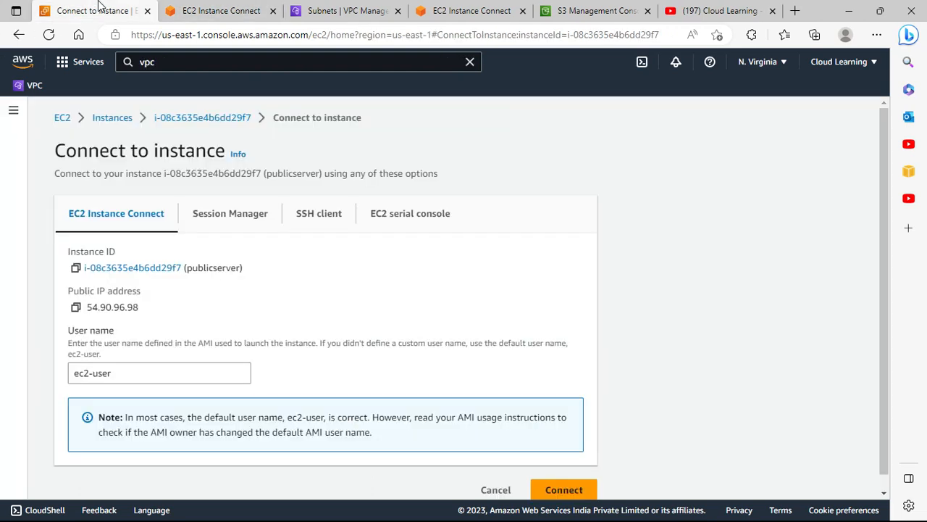
{"action": "left_click", "coordinate": [111, 121]}
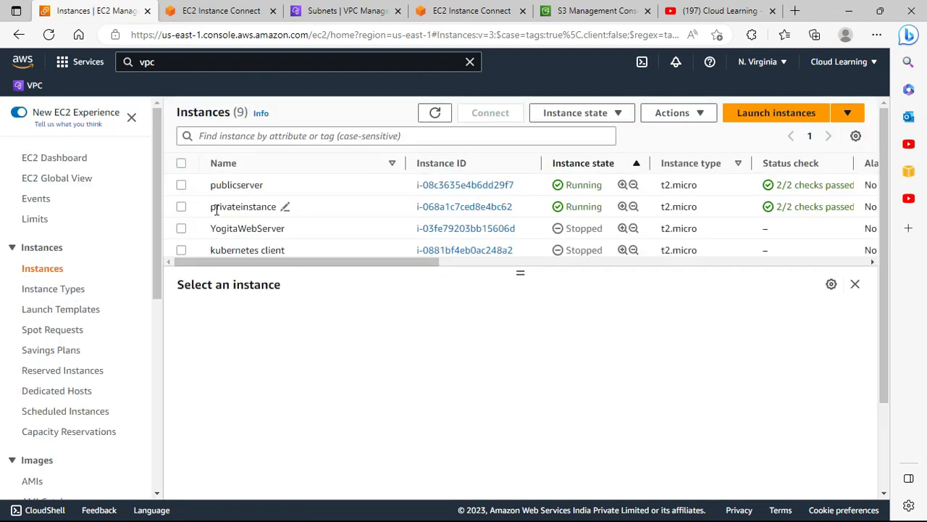
{"action": "left_click", "coordinate": [181, 208]}
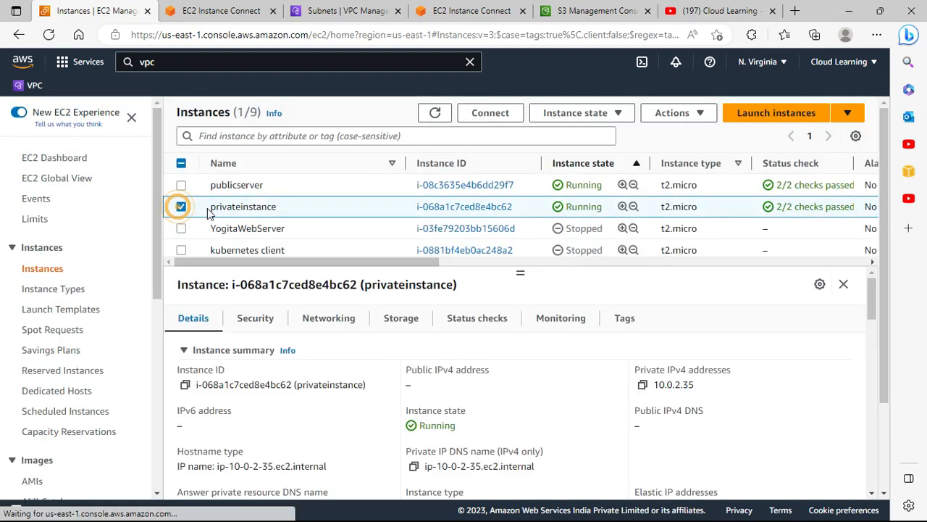
{"action": "left_click", "coordinate": [643, 386]}
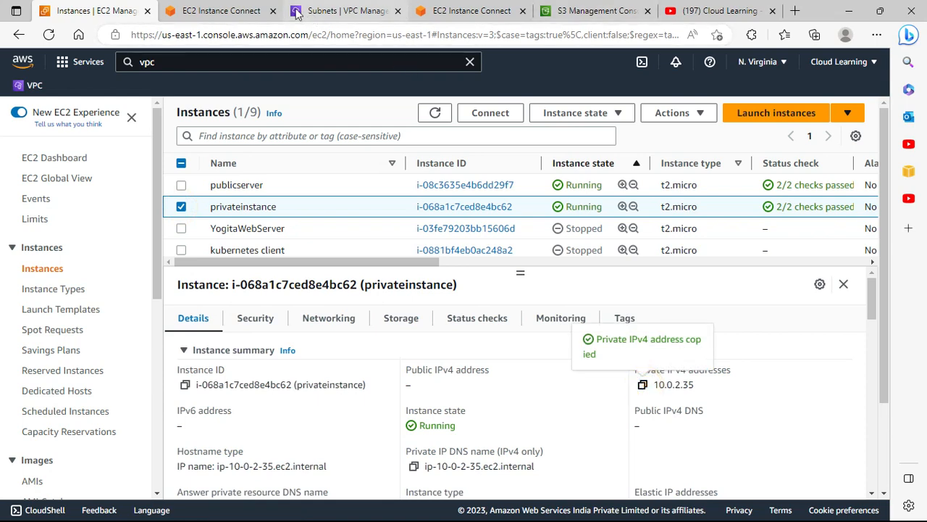
Paste the private address into the SSH command, clean it to 10.0.2.35, and connect to the private instance
{"action": "left_click", "coordinate": [221, 10]}
{"action": "left_click", "coordinate": [392, 397]}
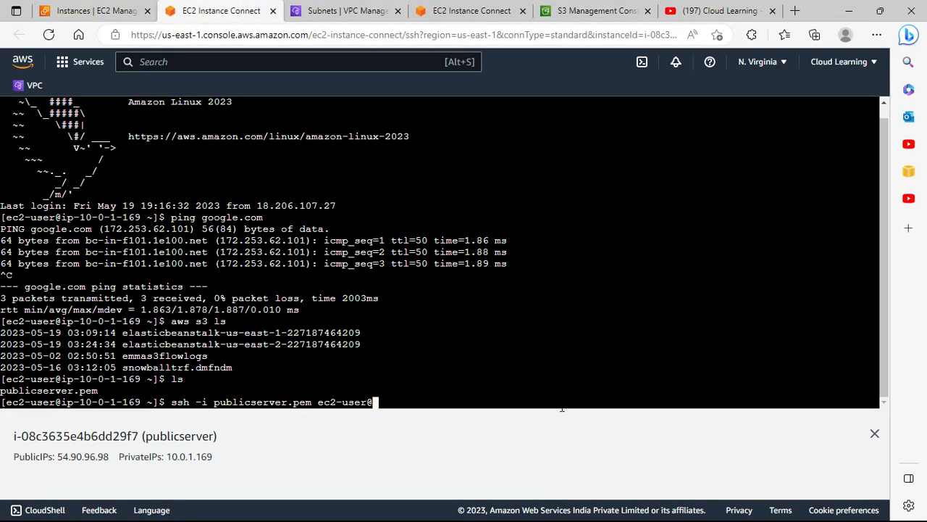
{"action": "right_click", "coordinate": [424, 393]}
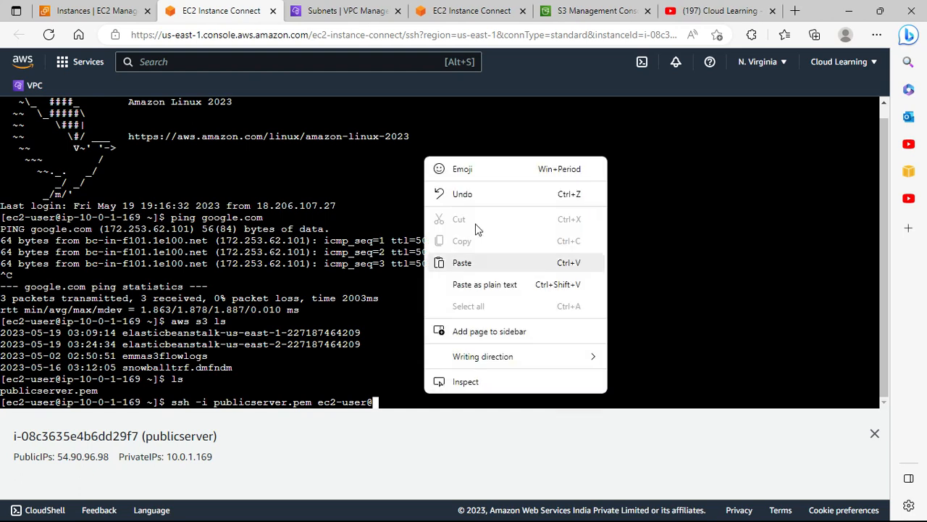
{"action": "left_click", "coordinate": [467, 266]}
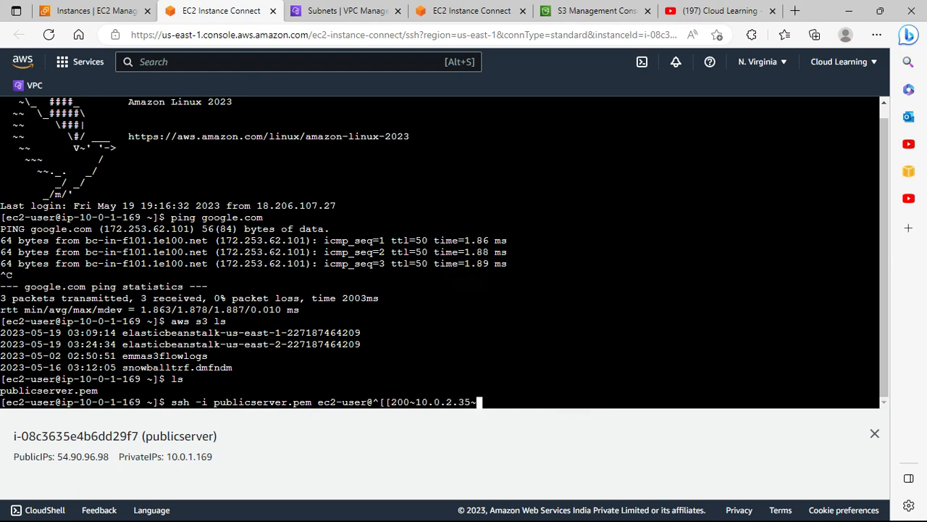
{"action": "key", "text": "BackSpace"}
{"action": "key", "text": "Left"}
{"action": "key", "text": "Left"}
{"action": "key", "text": "Left"}
{"action": "key", "text": "Left"}
{"action": "key", "text": "Left"}
{"action": "key", "text": "Left"}
{"action": "key", "text": "Left"}
{"action": "key", "text": "Left"}
{"action": "key", "text": "Left"}
{"action": "key", "text": "BackSpace"}
{"action": "key", "text": "BackSpace"}
{"action": "key", "text": "BackSpace"}
{"action": "key", "text": "BackSpace"}
{"action": "key", "text": "BackSpace"}
{"action": "key", "text": "BackSpace"}
{"action": "key", "text": "BackSpace"}
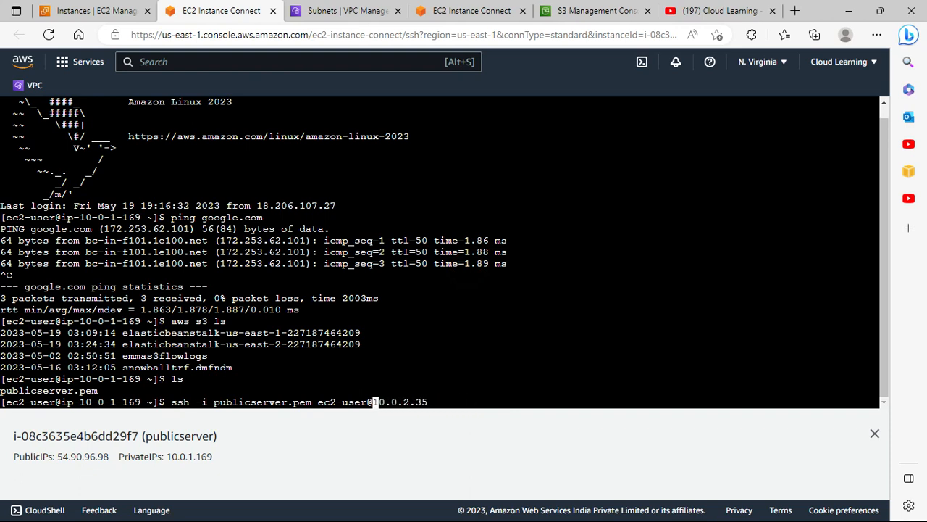
{"action": "key", "text": "Return"}
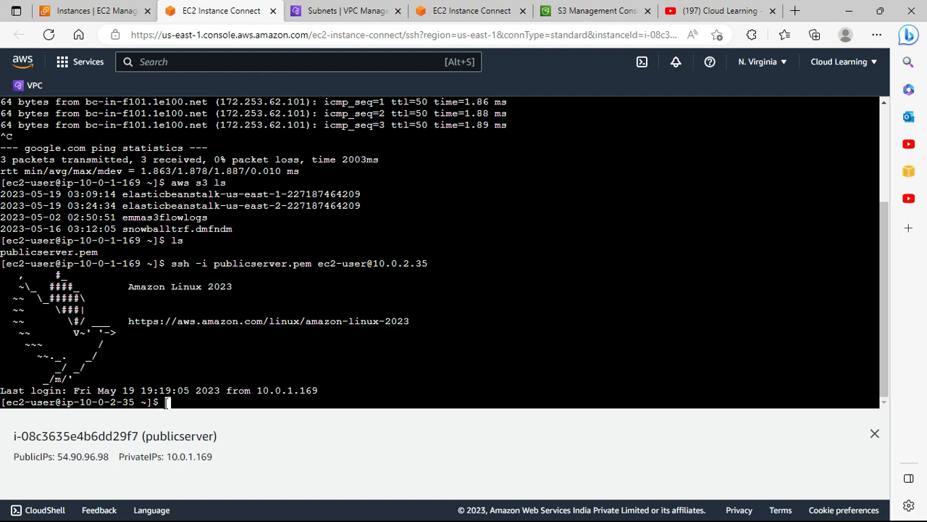
Run aws s3 ls from the private instance's shell
{"action": "left_click", "coordinate": [265, 392]}
{"action": "type", "text": "aws s3 ls"}
{"action": "key", "text": "Return"}
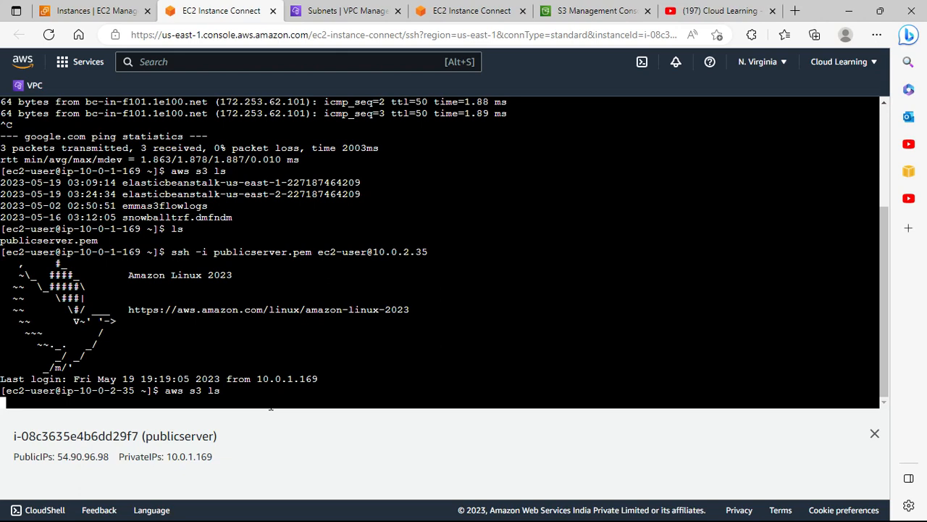
{"action": "left_click", "coordinate": [91, 10]}
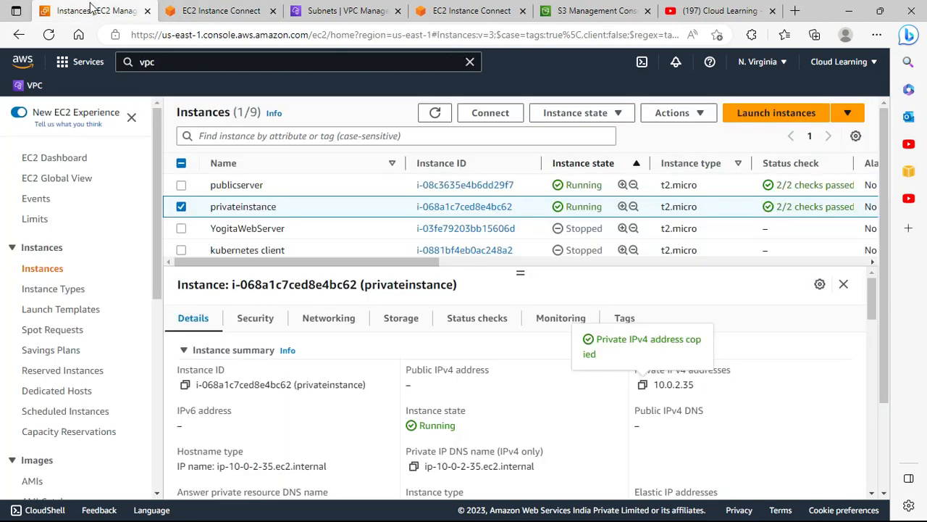
{"action": "left_click", "coordinate": [182, 207]}
{"action": "scroll", "coordinate": [54, 406], "scroll_direction": "down", "scroll_amount": 3}
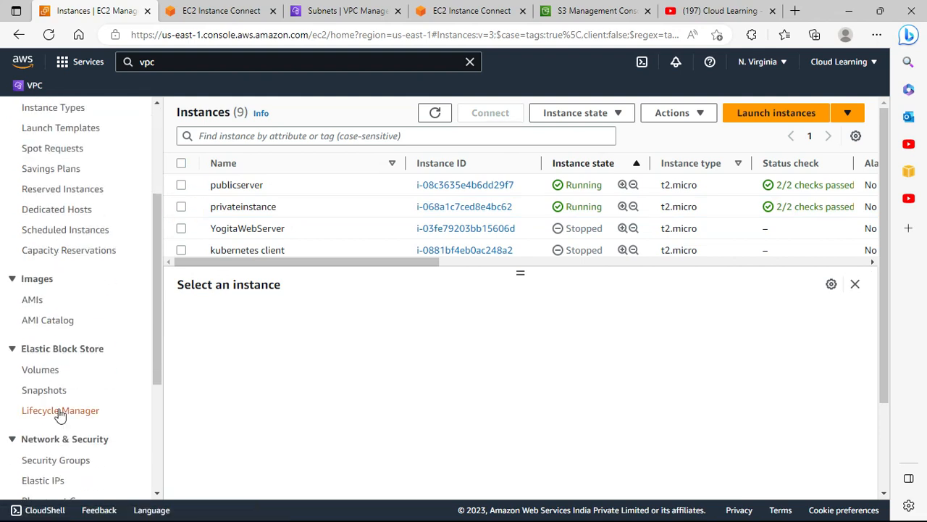
{"action": "scroll", "coordinate": [62, 300], "scroll_direction": "down", "scroll_amount": 2}
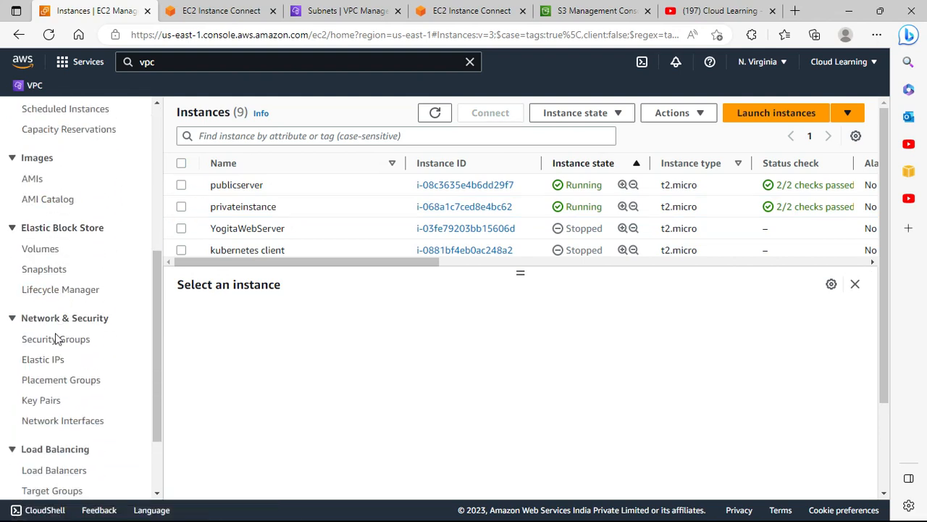
{"action": "scroll", "coordinate": [46, 418], "scroll_direction": "up", "scroll_amount": 1}
{"action": "scroll", "coordinate": [48, 417], "scroll_direction": "up", "scroll_amount": 5}
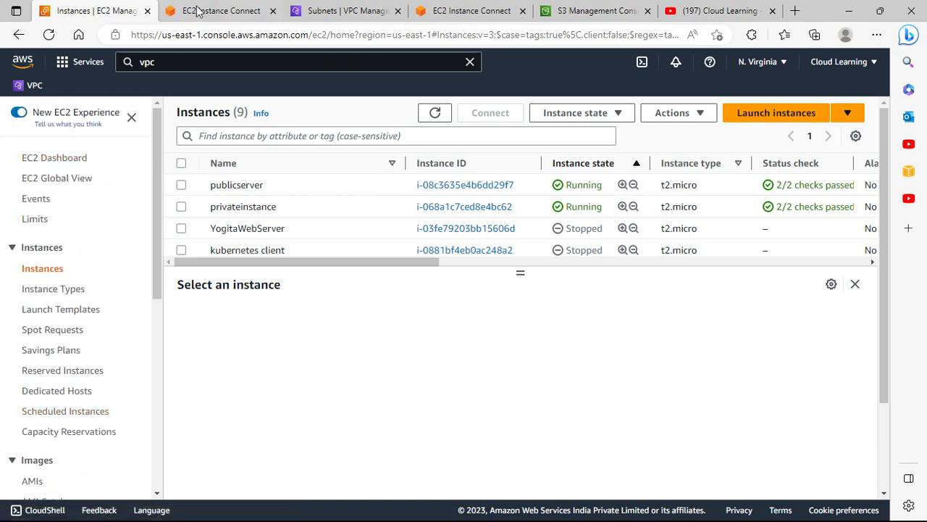
Try to delete the s3 VPC endpoint from the Endpoints list
{"action": "left_click", "coordinate": [444, 11]}
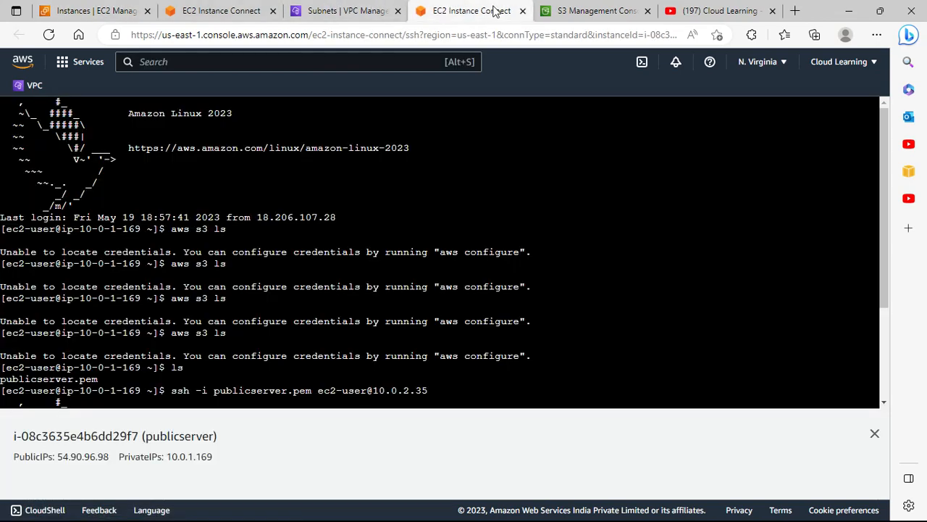
{"action": "left_click", "coordinate": [555, 12]}
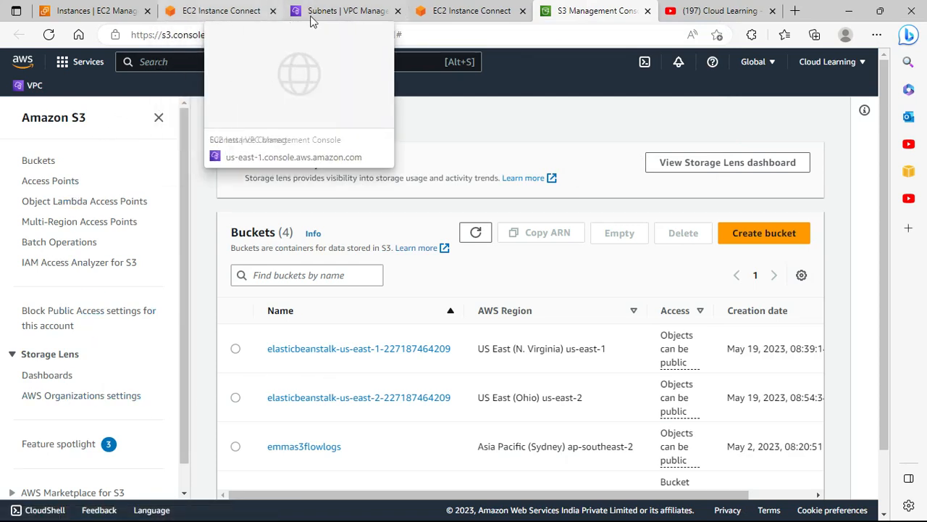
{"action": "left_click", "coordinate": [340, 10]}
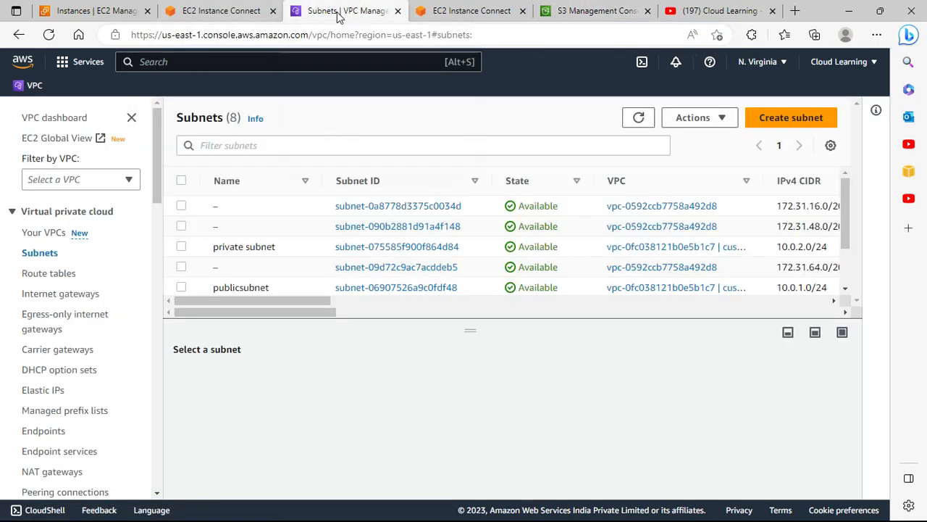
{"action": "scroll", "coordinate": [43, 395], "scroll_direction": "down", "scroll_amount": 1}
{"action": "left_click", "coordinate": [44, 376]}
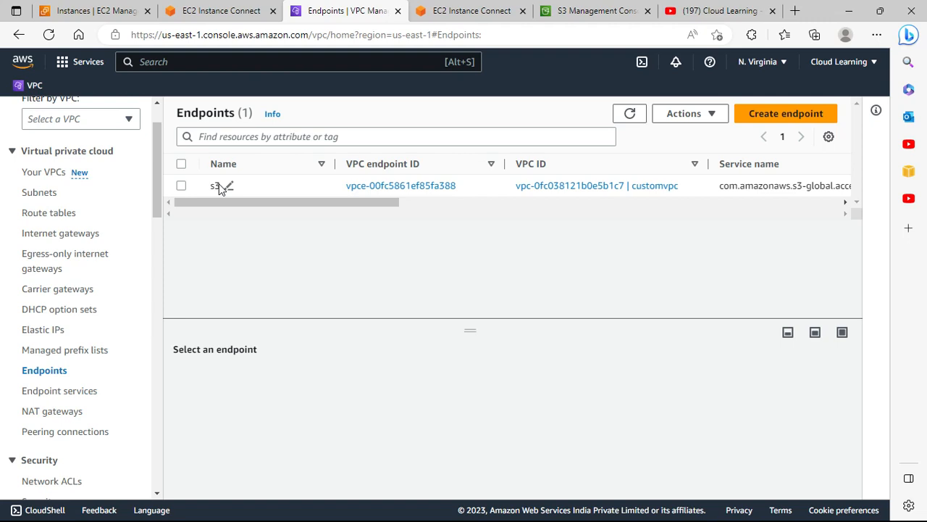
{"action": "left_click", "coordinate": [182, 186]}
{"action": "left_click", "coordinate": [707, 116]}
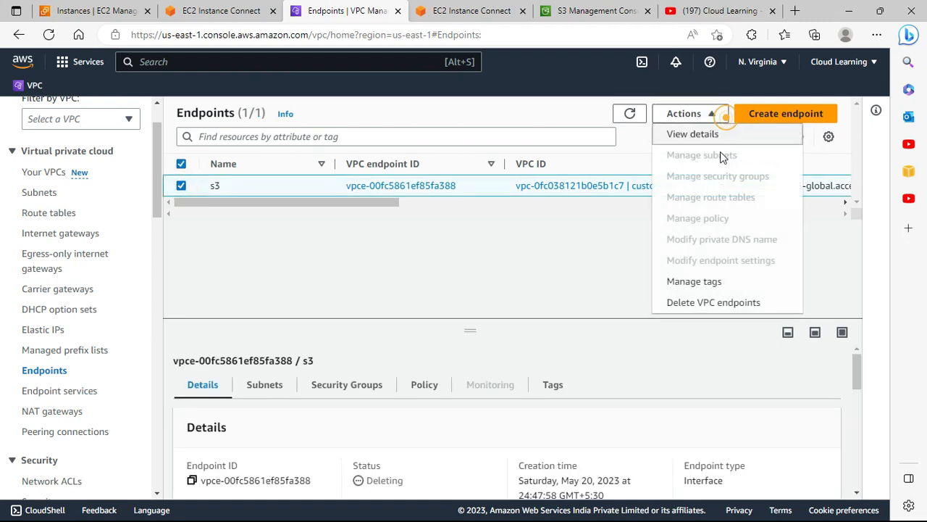
{"action": "left_click", "coordinate": [711, 310]}
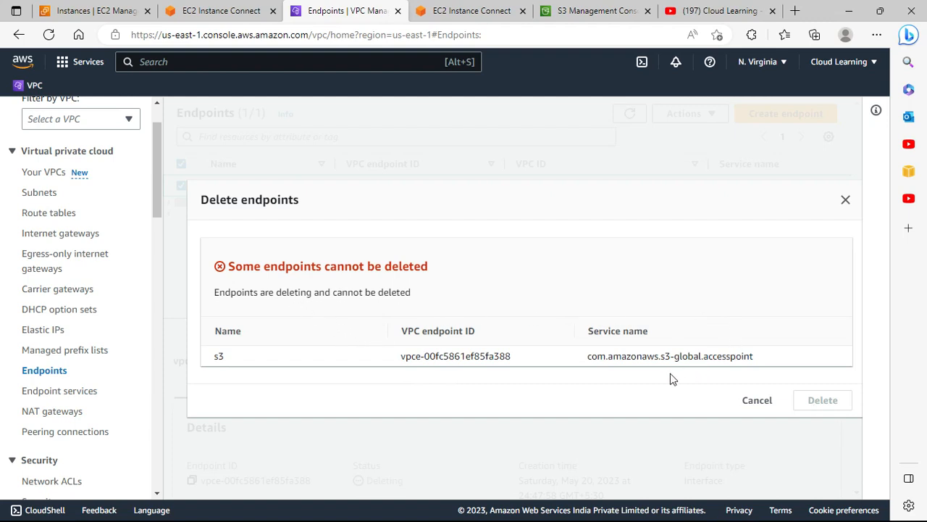
{"action": "left_click", "coordinate": [846, 200]}
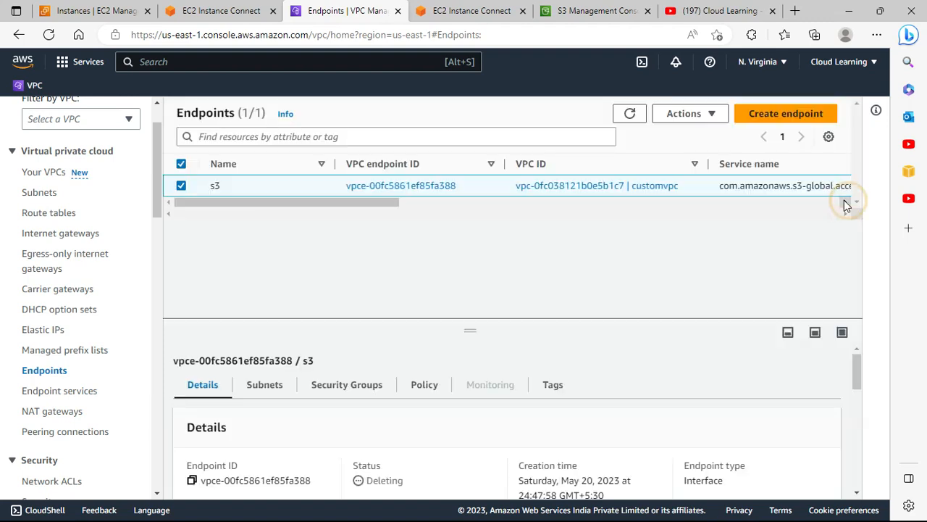
Check the s3 endpoint's status column and refresh the Endpoints list
{"action": "left_click_drag", "start_coordinate": [375, 203], "coordinate": [689, 215]}
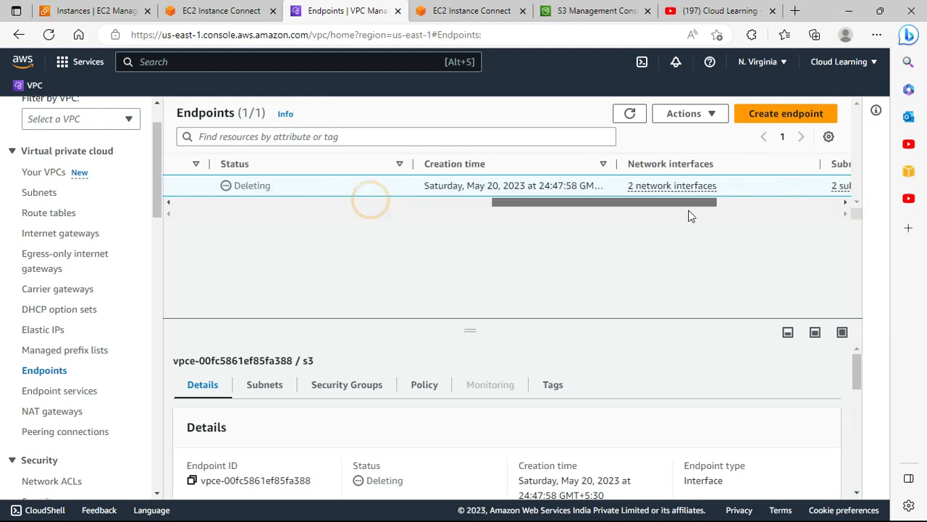
{"action": "left_click", "coordinate": [630, 114]}
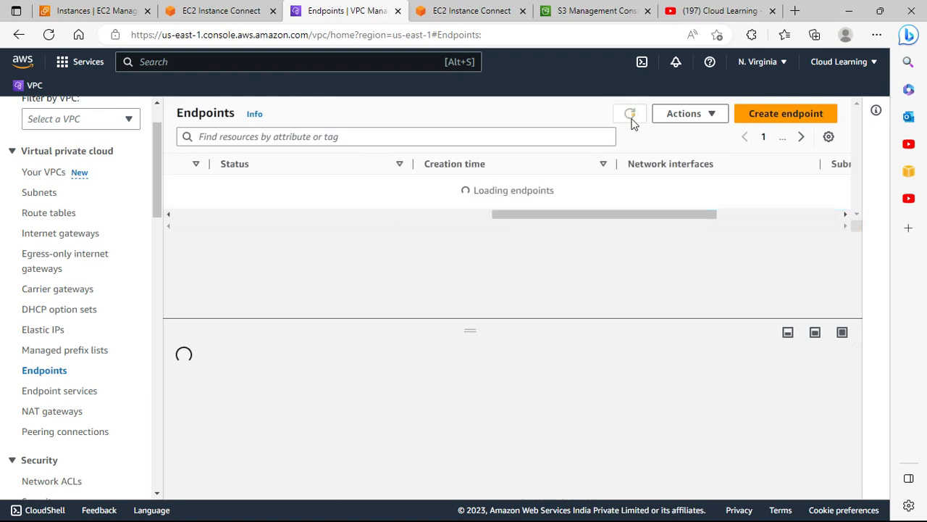
{"action": "left_click_drag", "start_coordinate": [630, 215], "coordinate": [178, 220]}
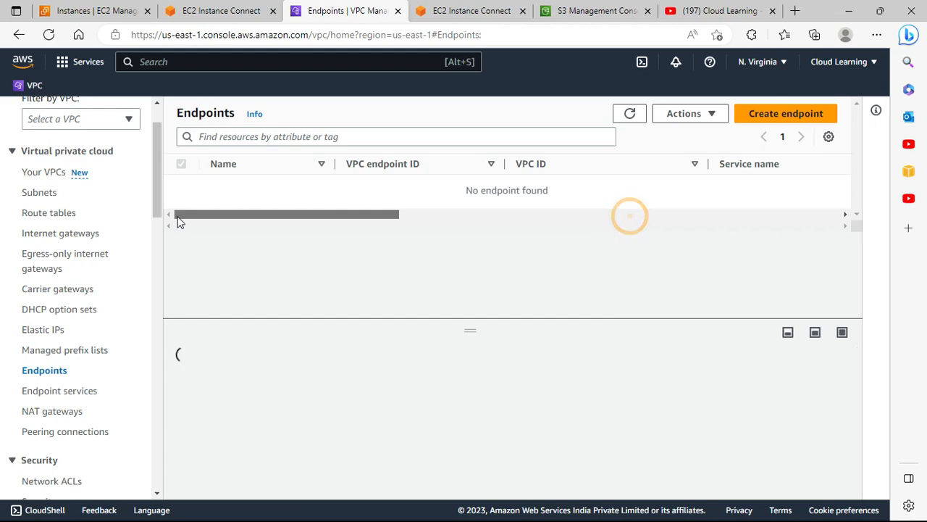
Start creating a new VPC endpoint and name it s3endpoint
{"action": "left_click", "coordinate": [777, 116]}
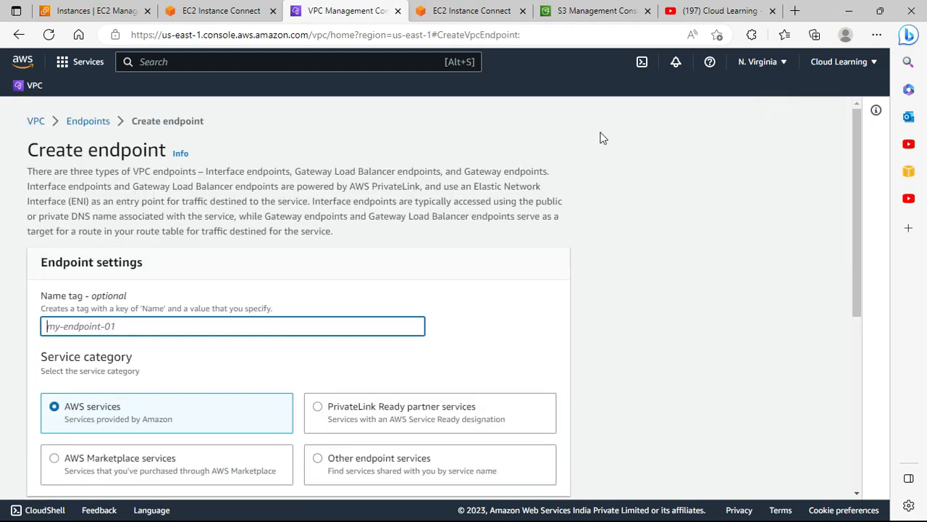
{"action": "left_click", "coordinate": [99, 327]}
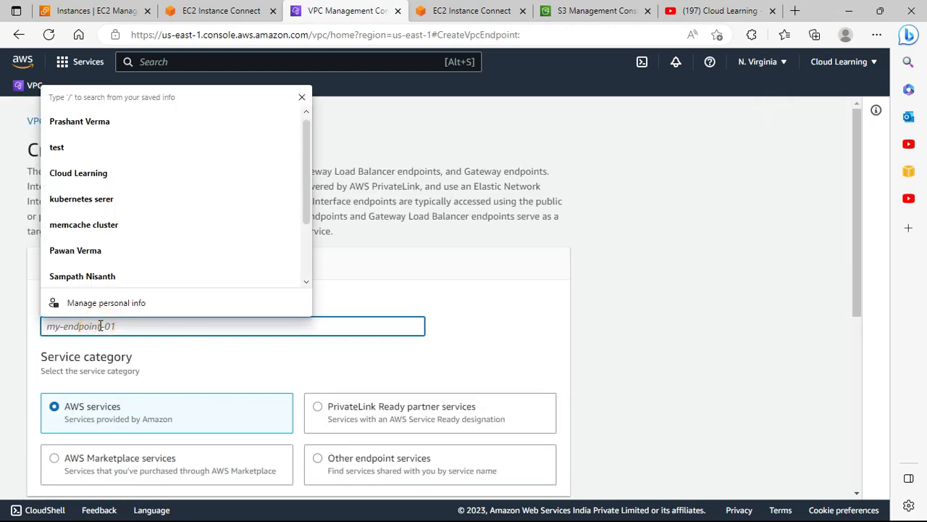
{"action": "type", "text": "s3"}
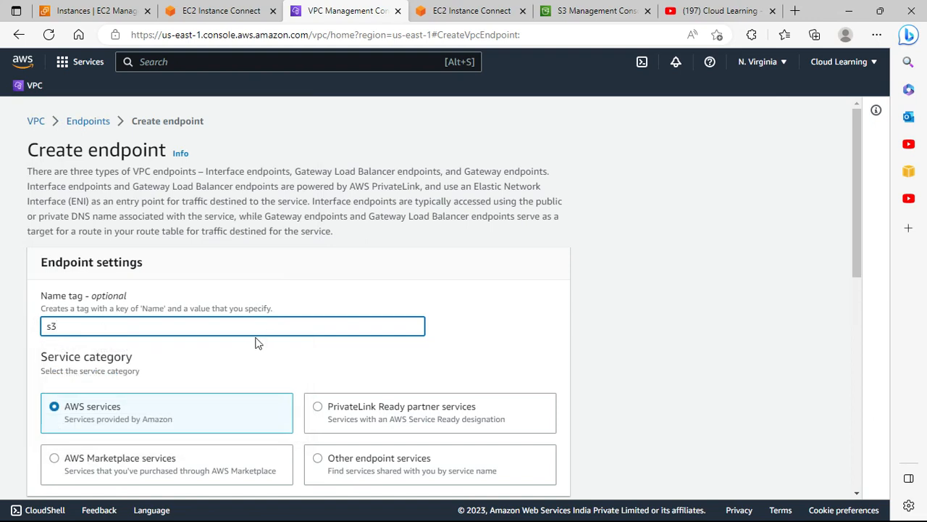
{"action": "type", "text": "ednpo"}
{"action": "key", "text": "BackSpace"}
{"action": "key", "text": "BackSpace"}
{"action": "type", "text": "ndpoint"}
{"action": "scroll", "coordinate": [254, 342], "scroll_direction": "down", "scroll_amount": 2}
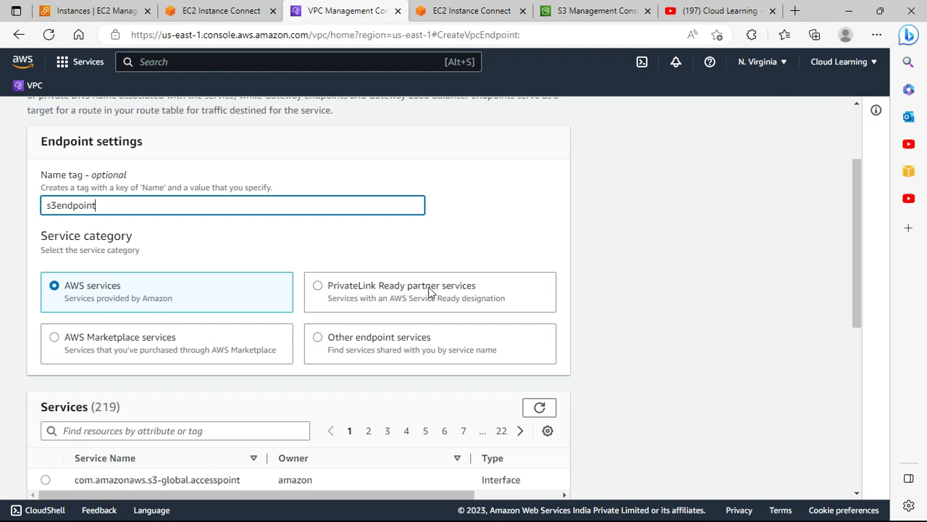
{"action": "scroll", "coordinate": [327, 334], "scroll_direction": "down", "scroll_amount": 2}
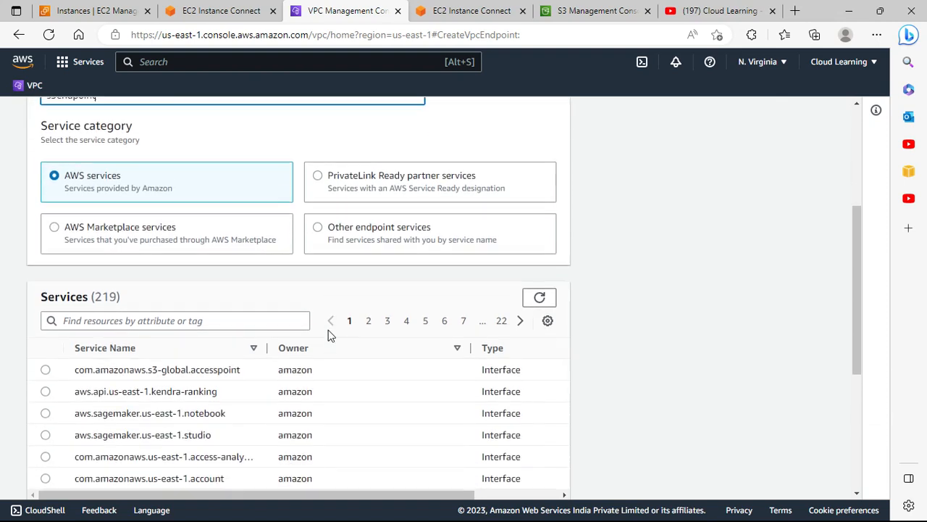
Filter the services by s3 and select the com.amazonaws.us-east-1.s3 Gateway service
{"action": "left_click", "coordinate": [134, 309]}
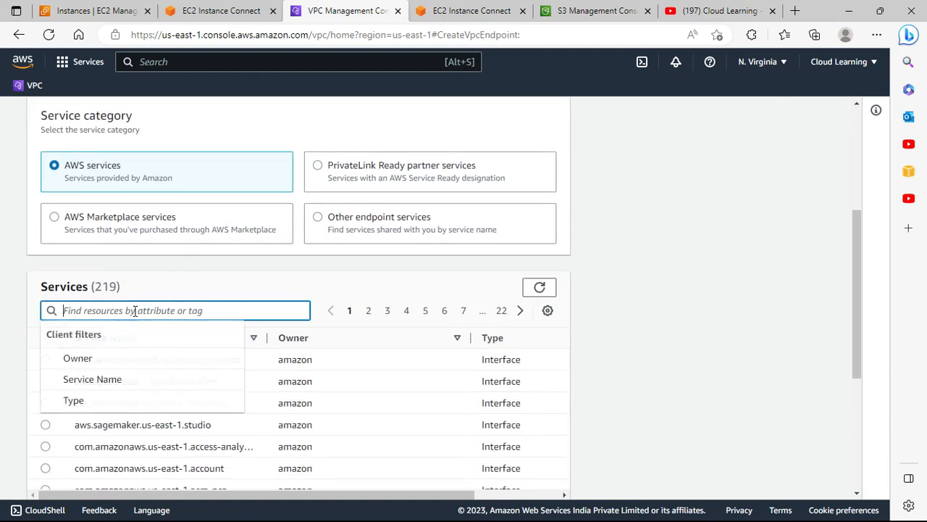
{"action": "left_click", "coordinate": [321, 276]}
{"action": "scroll", "coordinate": [276, 456], "scroll_direction": "down", "scroll_amount": 1}
{"action": "scroll", "coordinate": [275, 457], "scroll_direction": "down", "scroll_amount": 1}
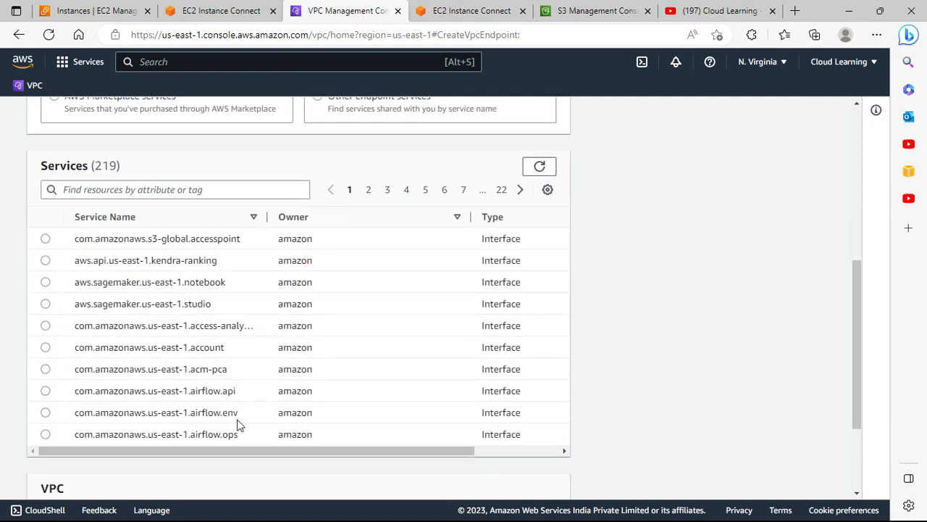
{"action": "left_click", "coordinate": [92, 190]}
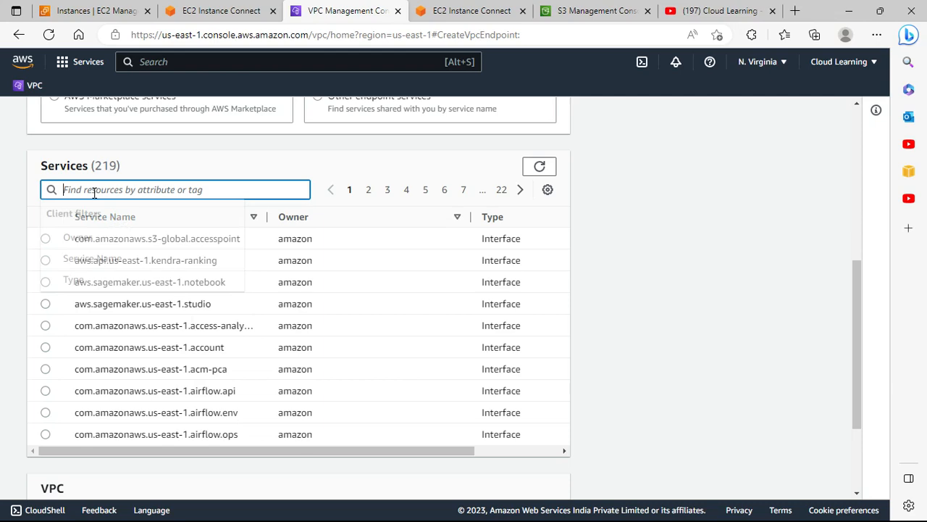
{"action": "type", "text": "xe"}
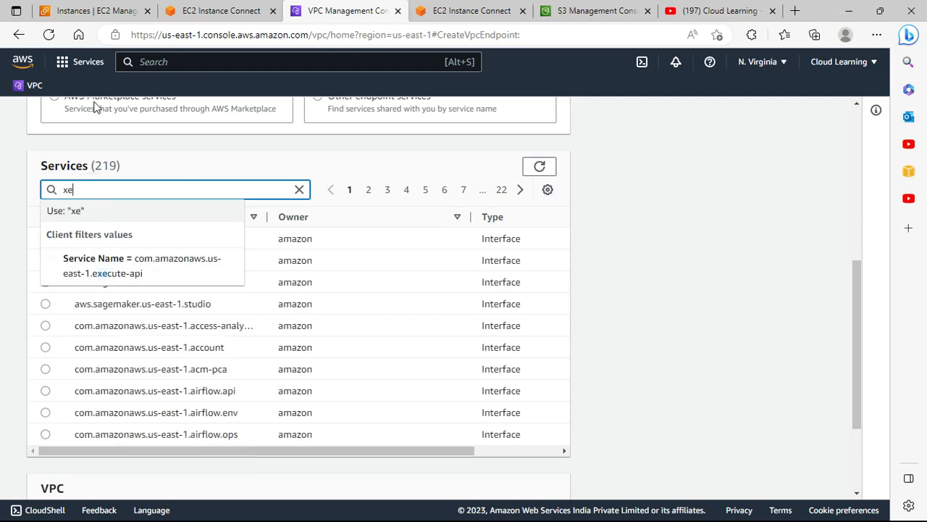
{"action": "key", "text": "BackSpace"}
{"action": "key", "text": "BackSpace"}
{"action": "type", "text": "s3"}
{"action": "key", "text": "Return"}
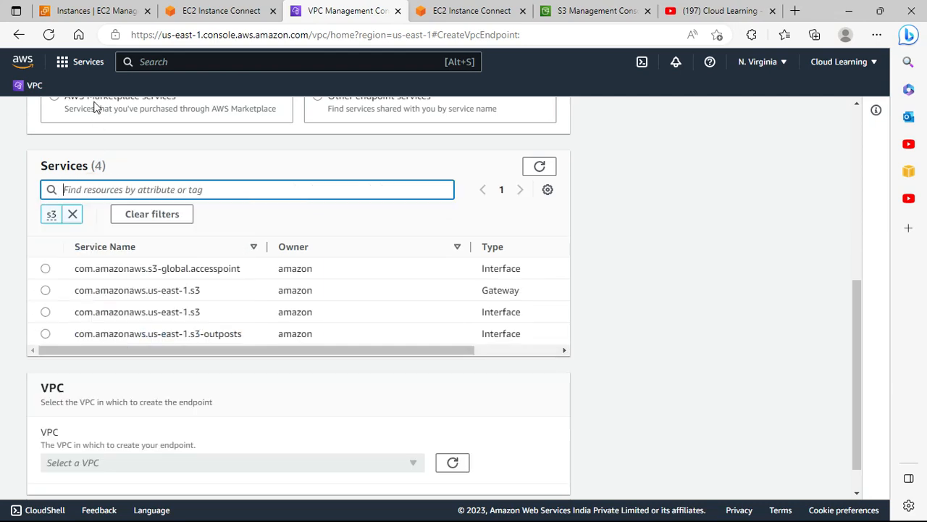
{"action": "left_click_drag", "start_coordinate": [519, 291], "coordinate": [187, 291]}
{"action": "left_click", "coordinate": [46, 290]}
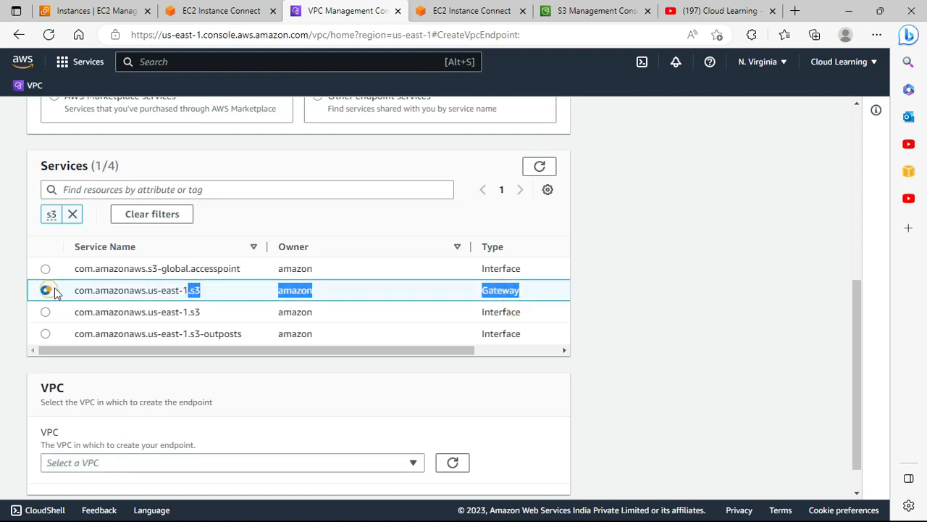
Choose the customvpc VPC and select its route table rtb-0c398cc26d15a2068
{"action": "scroll", "coordinate": [256, 364], "scroll_direction": "down", "scroll_amount": 1}
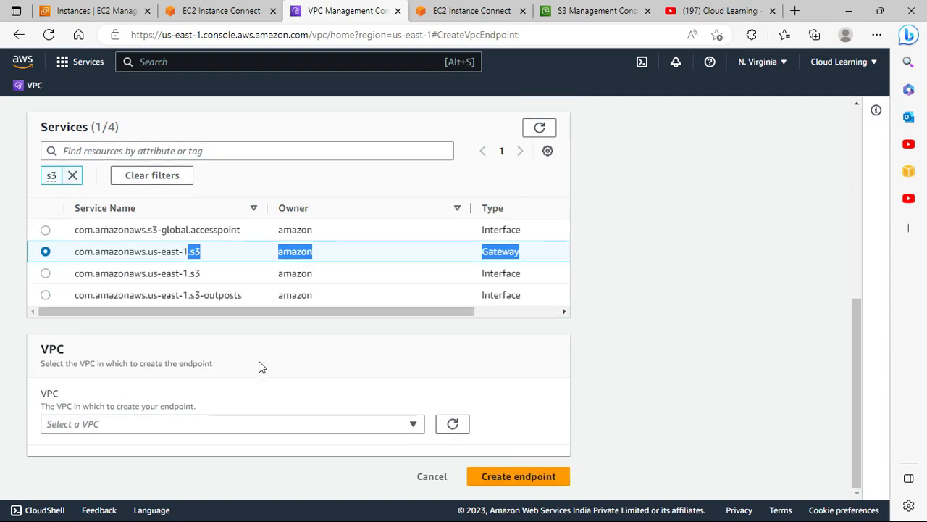
{"action": "left_click", "coordinate": [215, 423]}
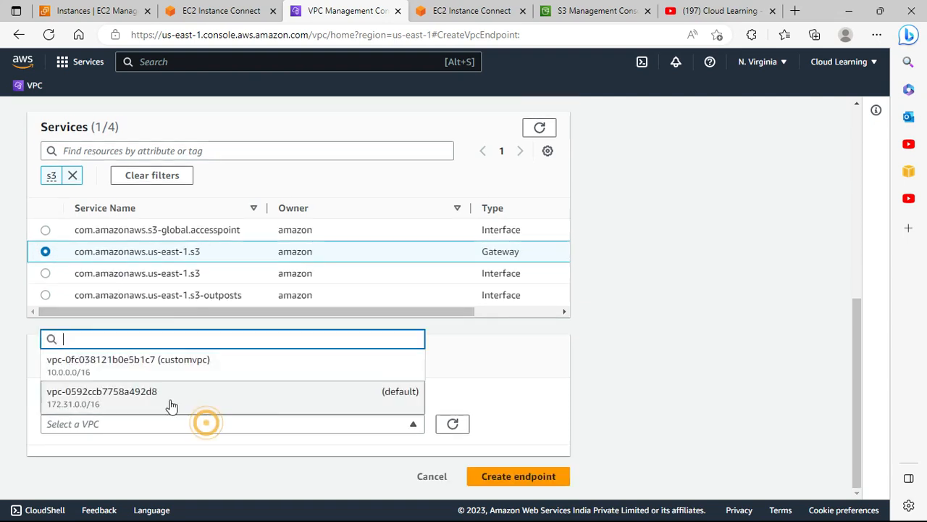
{"action": "left_click", "coordinate": [161, 374]}
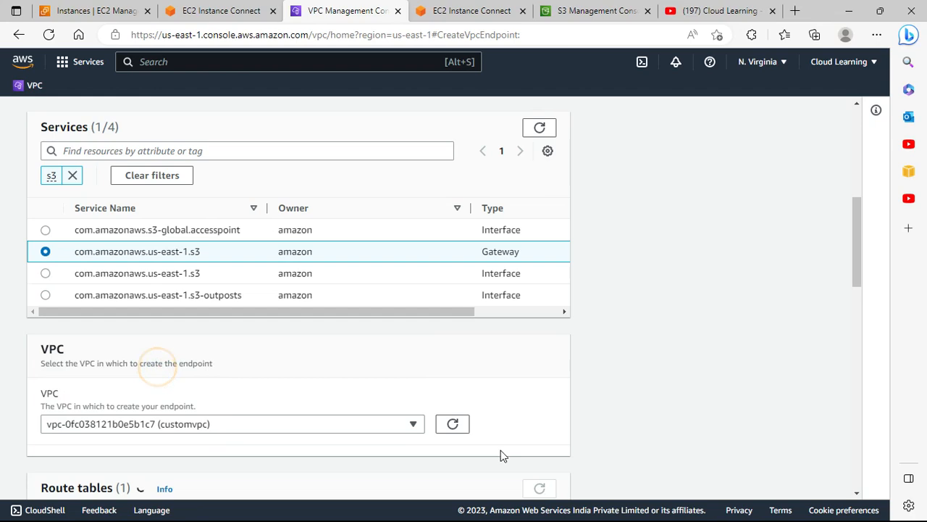
{"action": "scroll", "coordinate": [447, 439], "scroll_direction": "down", "scroll_amount": 3}
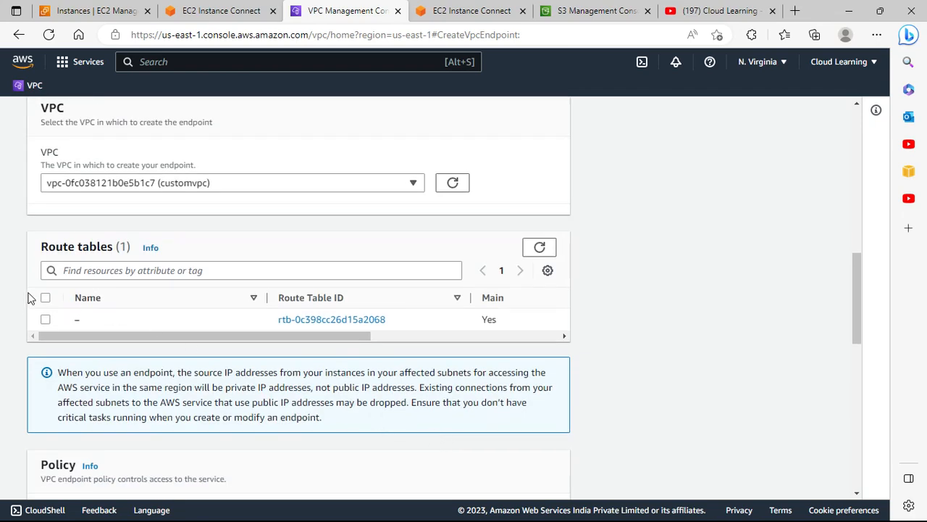
{"action": "left_click", "coordinate": [46, 300]}
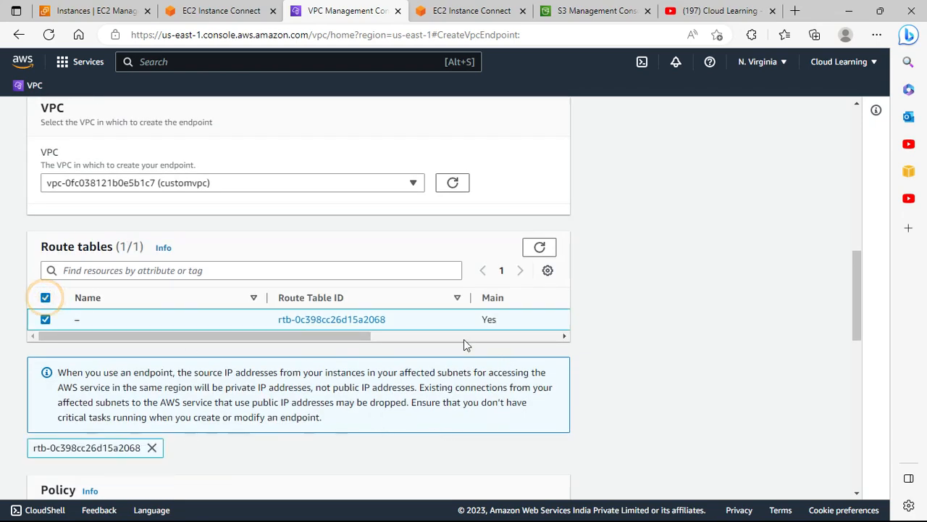
Create the endpoint with the default Full access policy
{"action": "left_click_drag", "start_coordinate": [338, 337], "coordinate": [263, 359]}
{"action": "scroll", "coordinate": [263, 359], "scroll_direction": "down", "scroll_amount": 2}
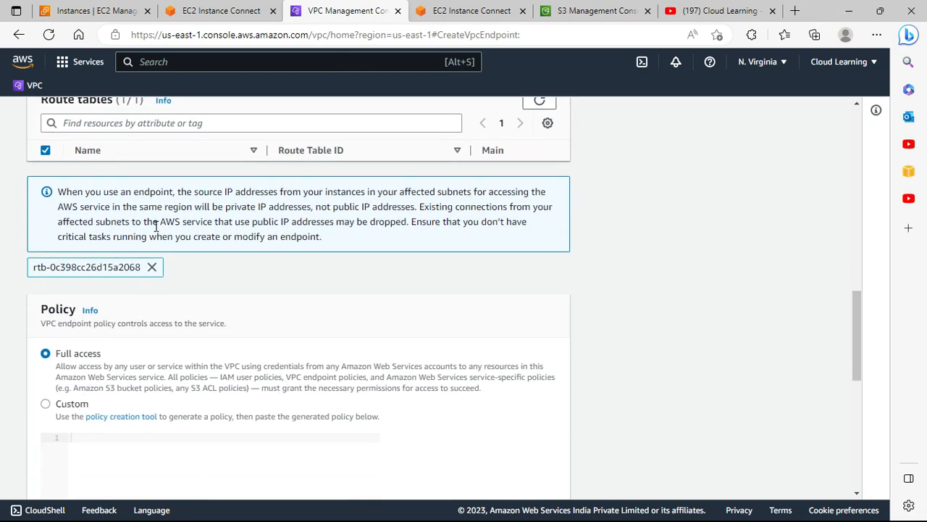
{"action": "scroll", "coordinate": [244, 355], "scroll_direction": "down", "scroll_amount": 3}
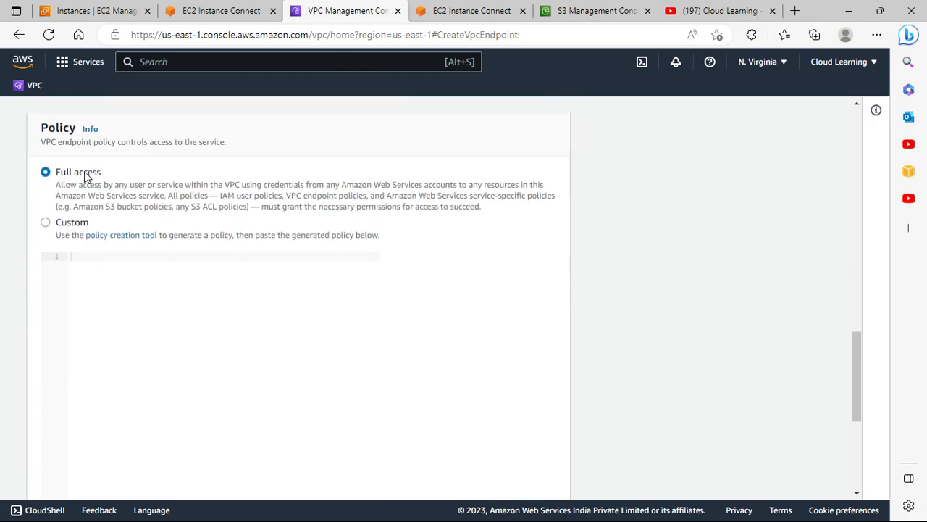
{"action": "scroll", "coordinate": [312, 348], "scroll_direction": "down", "scroll_amount": 5}
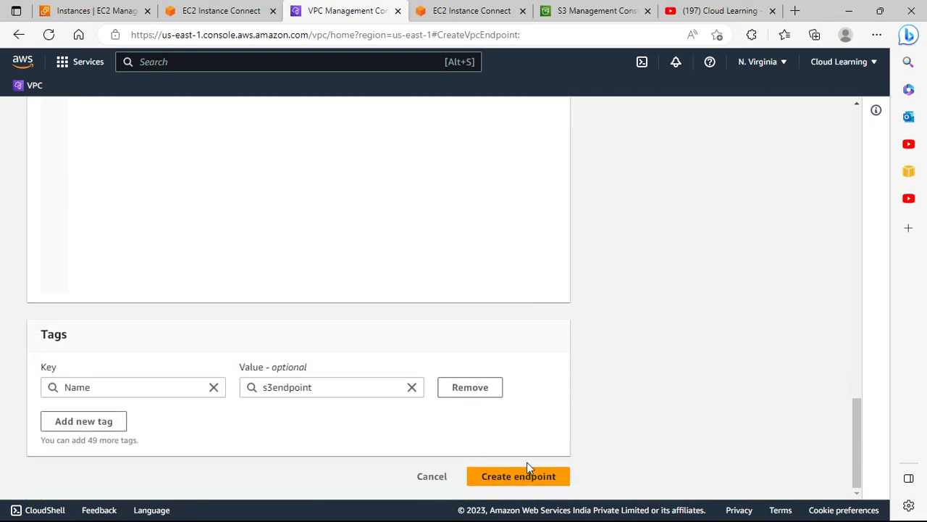
{"action": "left_click", "coordinate": [531, 474]}
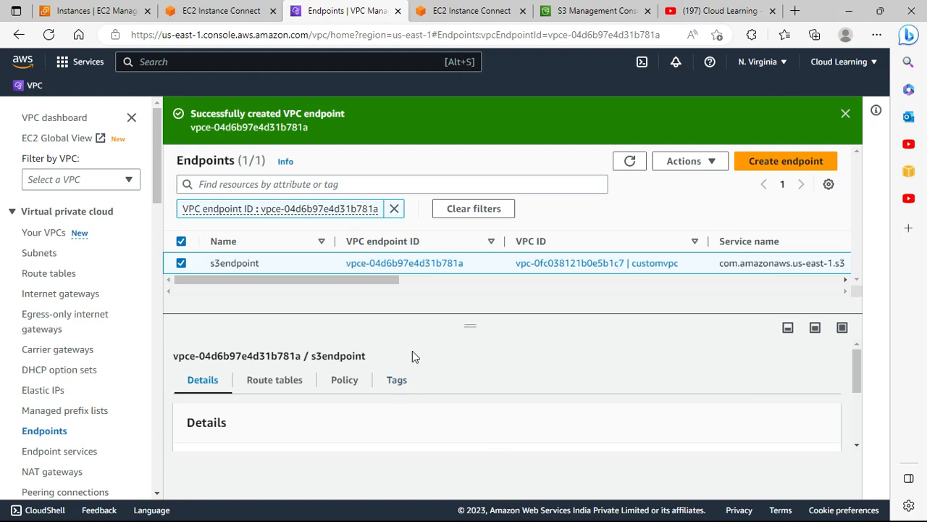
Open the new endpoint's route tables and follow the link to its route table
{"action": "left_click_drag", "start_coordinate": [457, 319], "coordinate": [436, 346]}
{"action": "left_click_drag", "start_coordinate": [404, 294], "coordinate": [327, 314]}
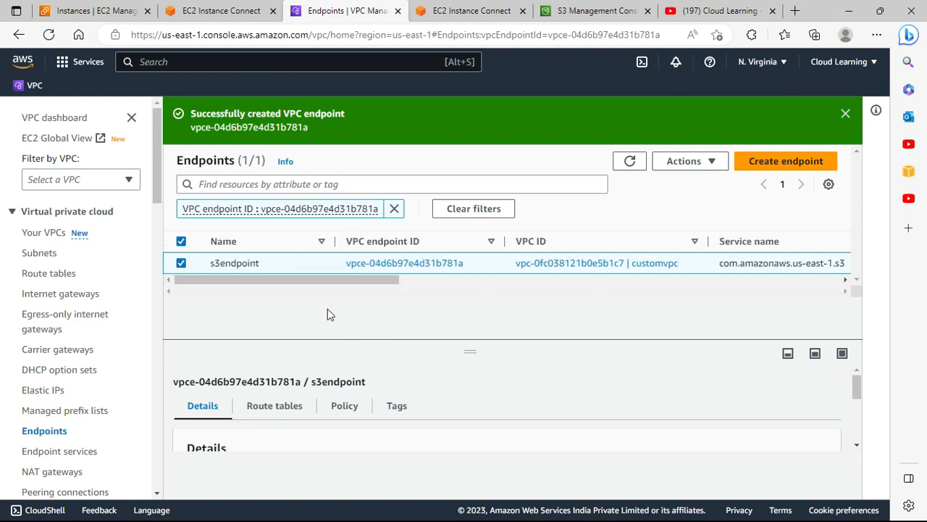
{"action": "left_click", "coordinate": [470, 352]}
{"action": "left_click", "coordinate": [275, 352]}
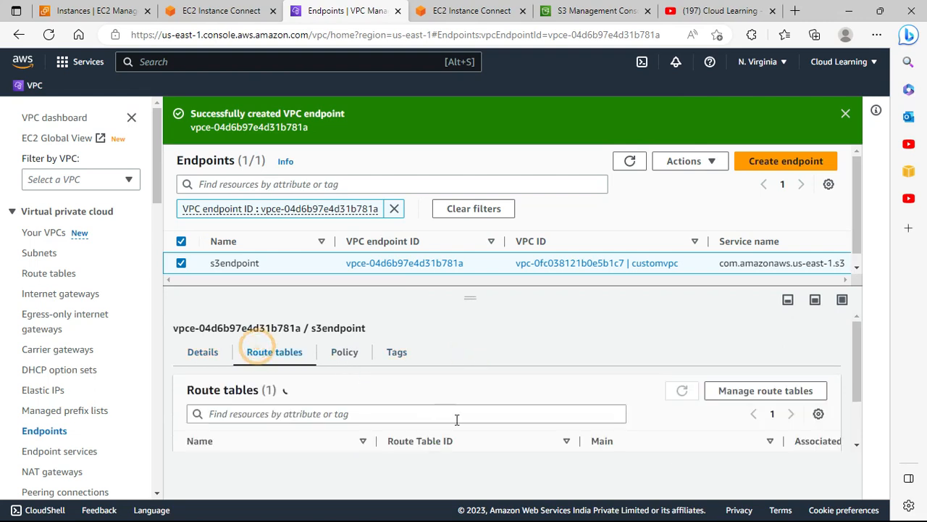
{"action": "scroll", "coordinate": [456, 424], "scroll_direction": "down", "scroll_amount": 1}
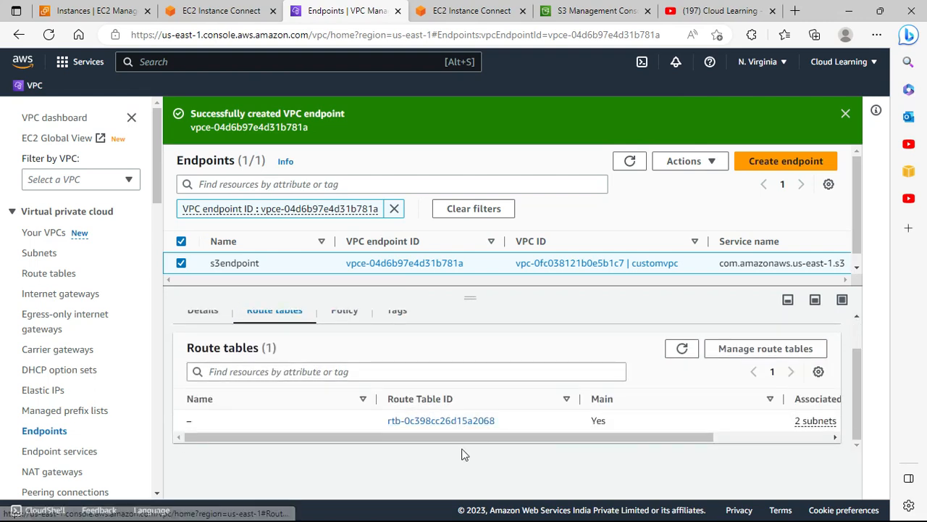
{"action": "left_click_drag", "start_coordinate": [409, 434], "coordinate": [377, 448]}
{"action": "left_click", "coordinate": [446, 422]}
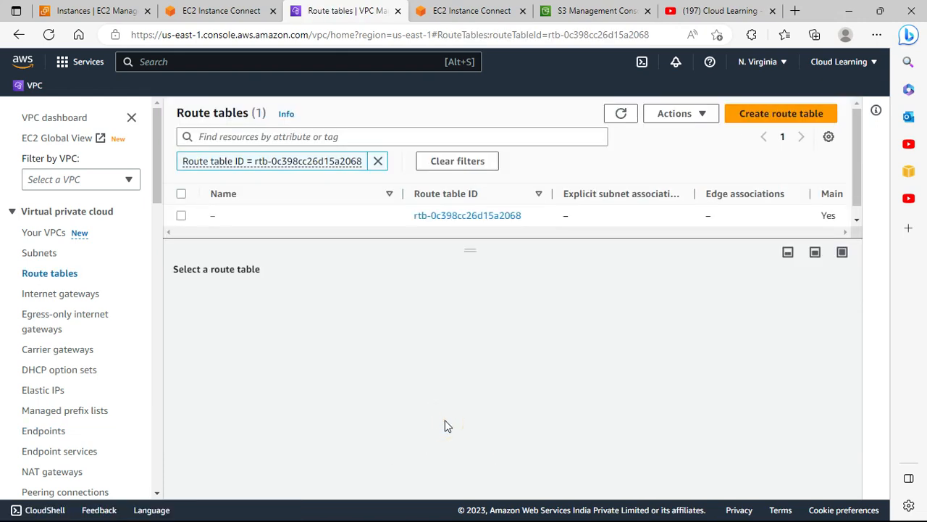
Select the route table, view its routes, and open route editing
{"action": "left_click", "coordinate": [182, 215]}
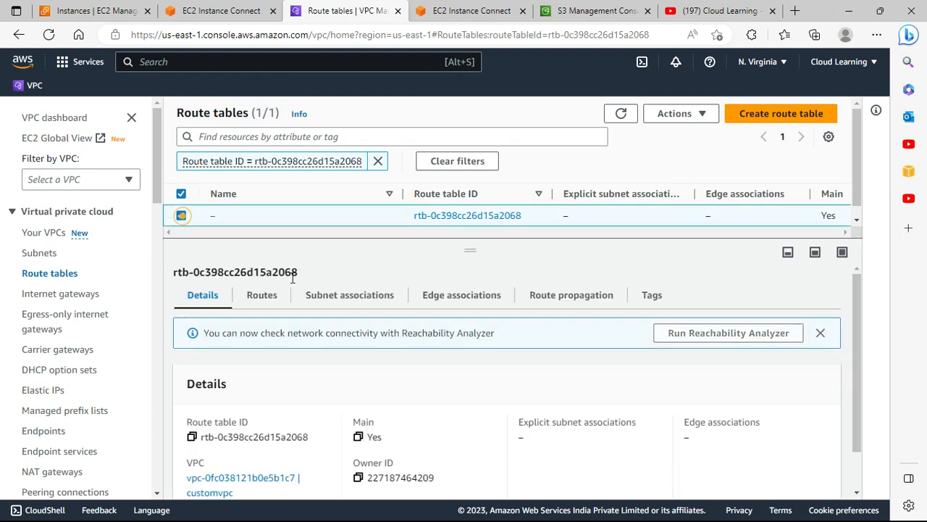
{"action": "left_click", "coordinate": [263, 296]}
{"action": "scroll", "coordinate": [500, 442], "scroll_direction": "down", "scroll_amount": 1}
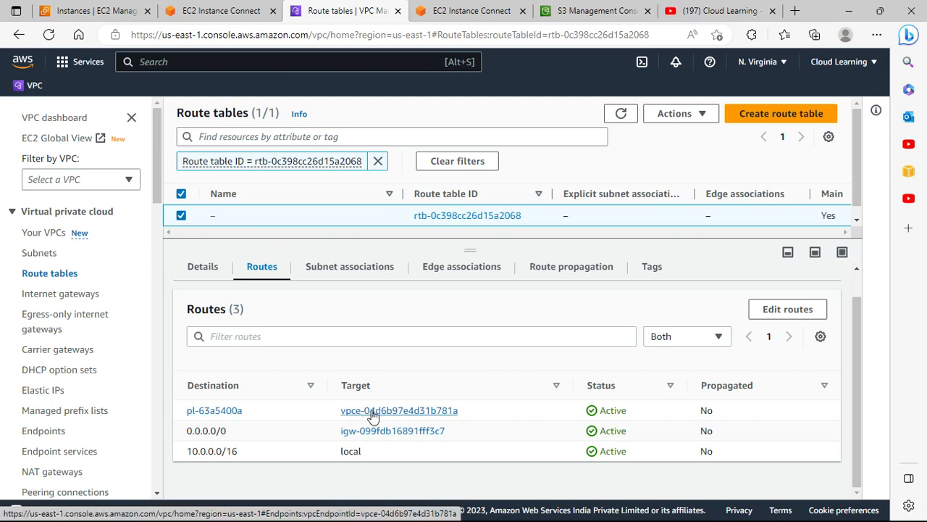
{"action": "left_click", "coordinate": [800, 308]}
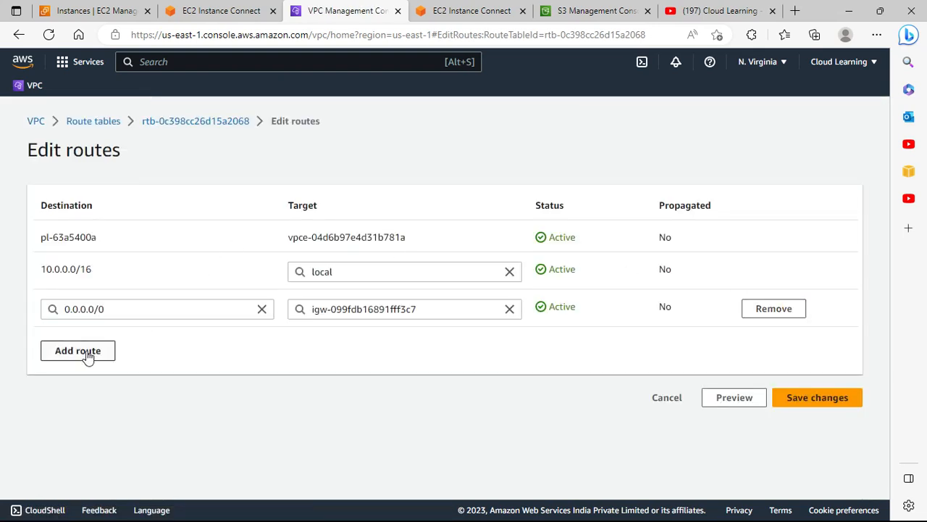
Copy the vpce-04d6b97e4d31b781a target of the pl-63a5400a route
{"action": "left_click_drag", "start_coordinate": [97, 237], "coordinate": [38, 242]}
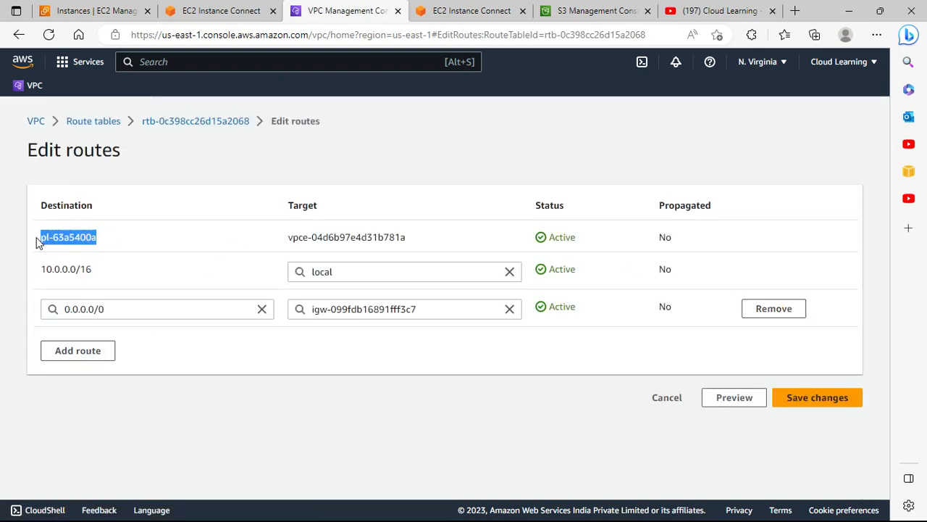
{"action": "left_click_drag", "start_coordinate": [288, 236], "coordinate": [431, 241]}
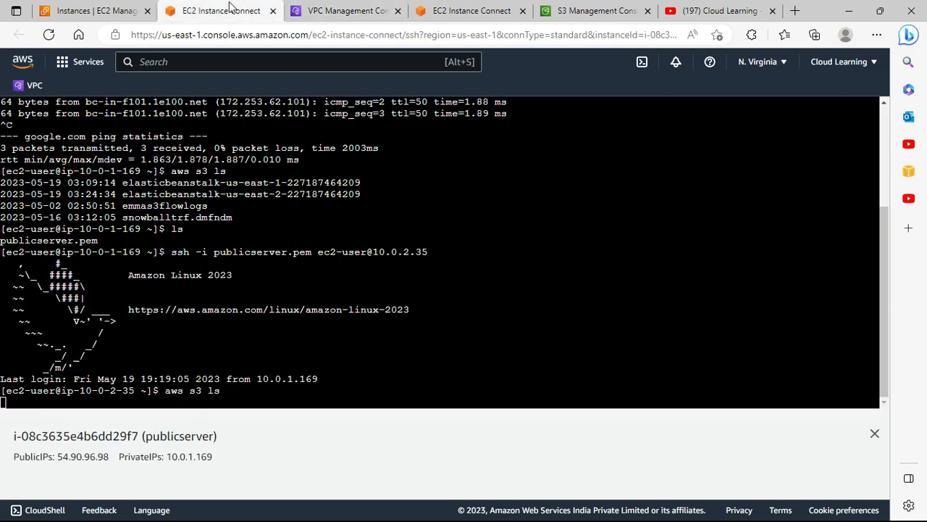
{"action": "left_click", "coordinate": [230, 9]}
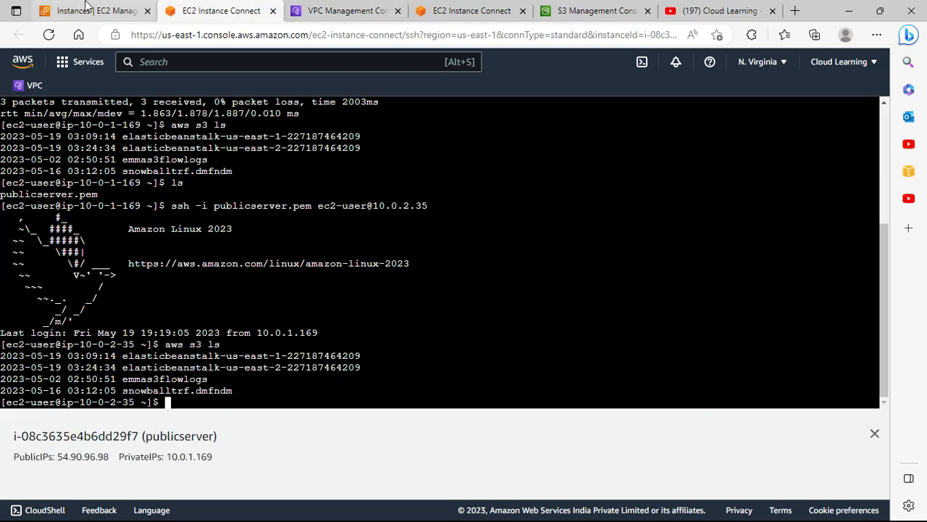
{"action": "left_click", "coordinate": [322, 9]}
{"action": "right_click", "coordinate": [376, 244]}
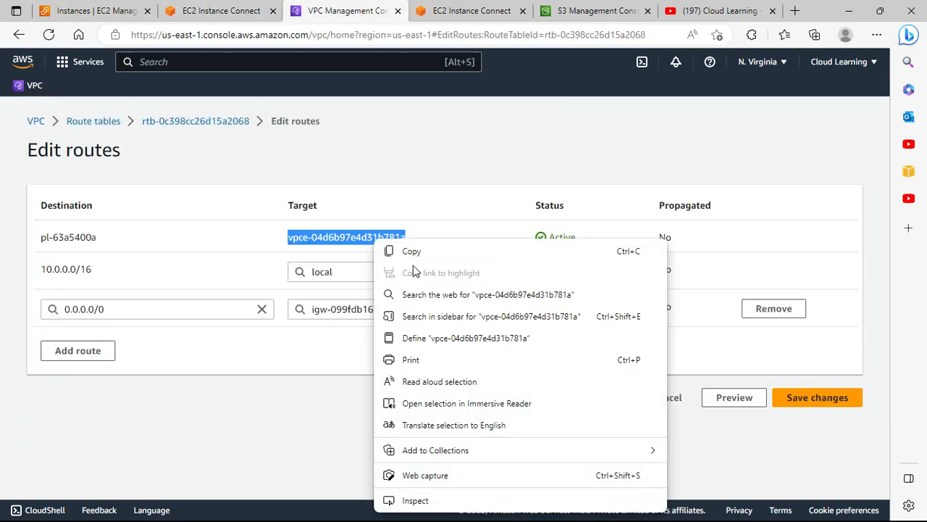
{"action": "left_click", "coordinate": [410, 249]}
Duplicate the browser tab and open the Endpoints list in the copy
{"action": "right_click", "coordinate": [352, 21]}
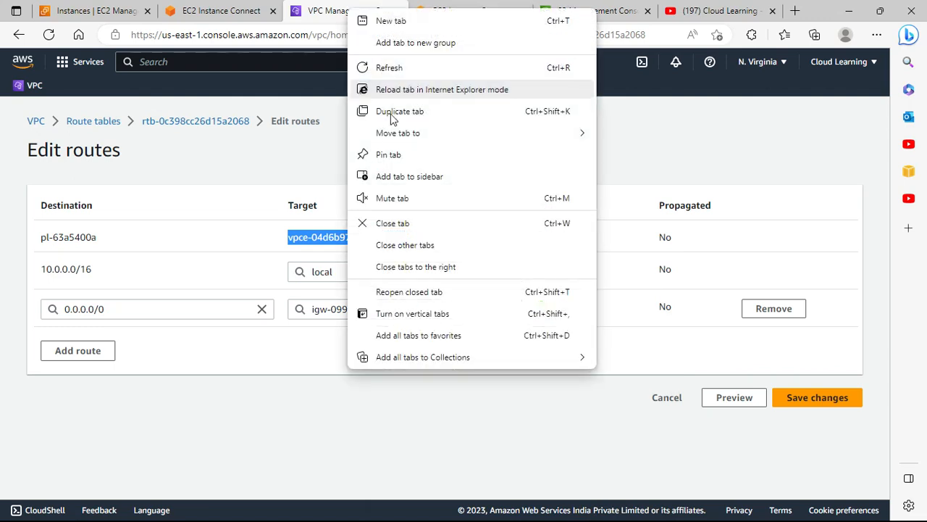
{"action": "key", "text": "Escape"}
{"action": "left_click", "coordinate": [406, 114]}
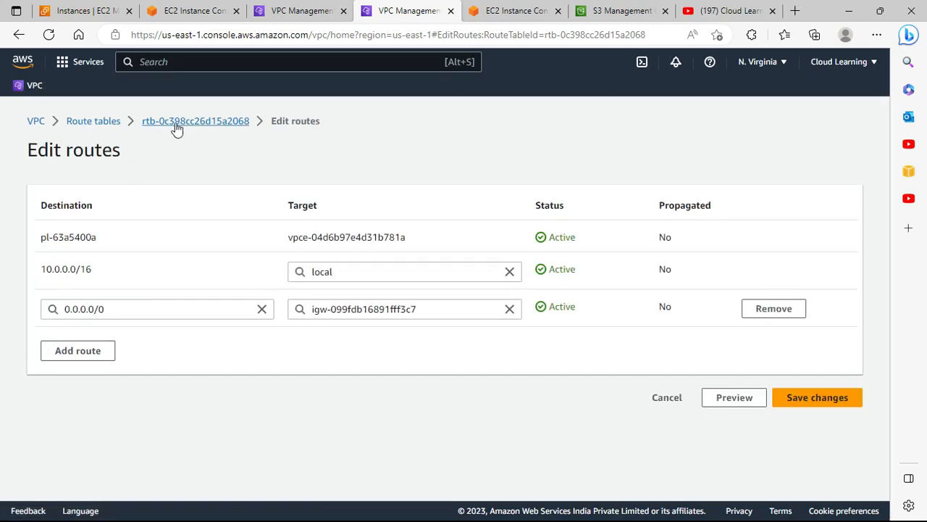
{"action": "left_click", "coordinate": [29, 123]}
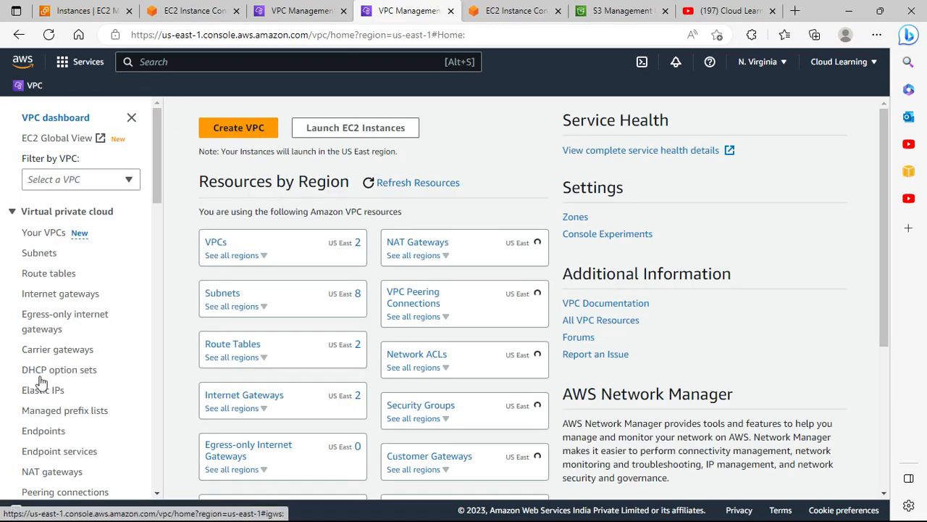
{"action": "left_click", "coordinate": [43, 431]}
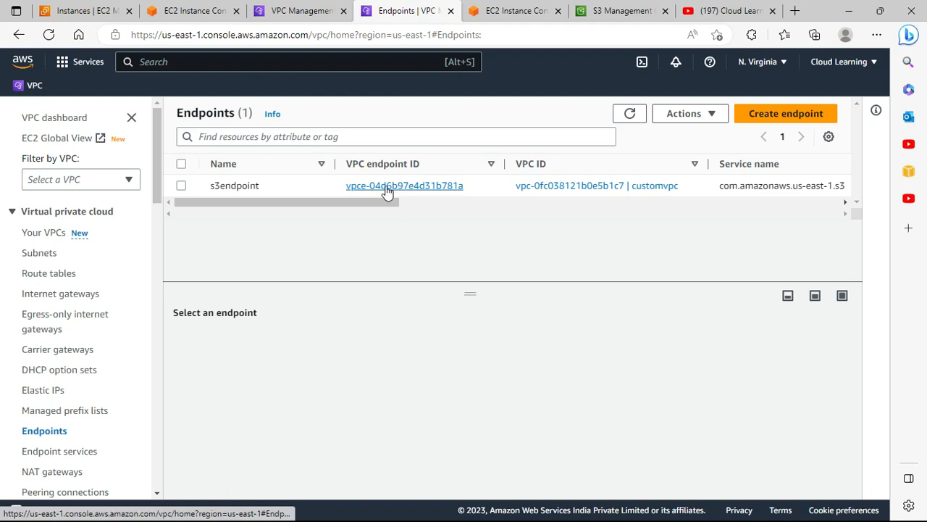
Search the Endpoints page for the copied endpoint ID vpce-04d6b97e4d31b781a to match it with the route target
{"action": "key", "text": "ctrl+f"}
{"action": "key", "text": "ctrl+v"}
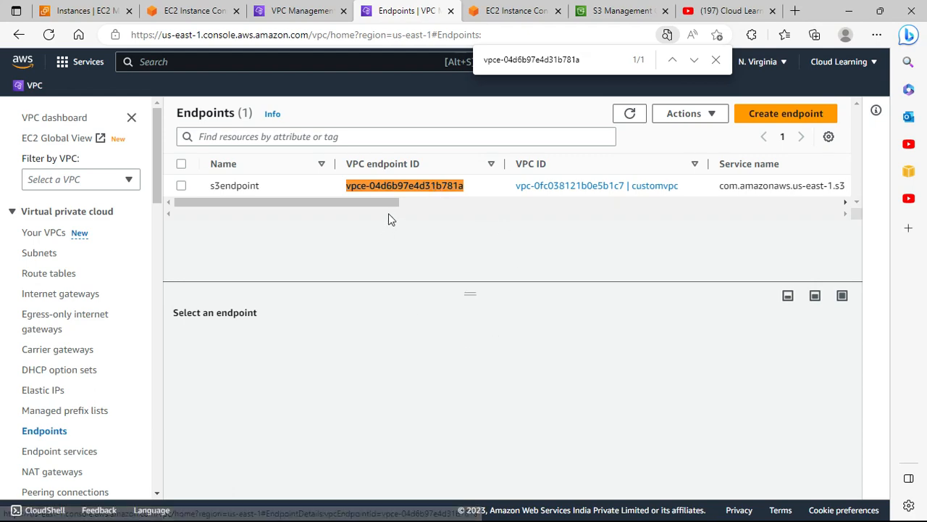
Return to the route editing page, highlight the pl-63a5400a destination prefix list, and cancel route editing
{"action": "left_click", "coordinate": [507, 11]}
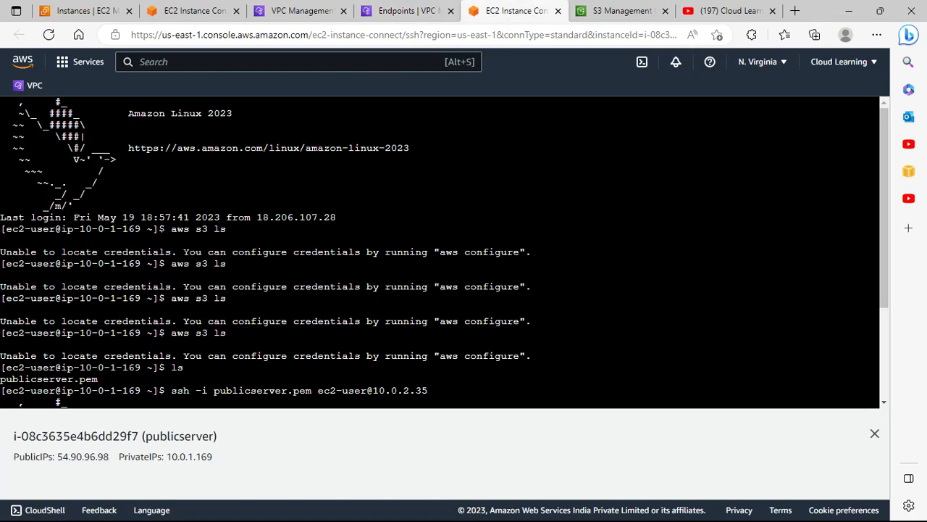
{"action": "left_click", "coordinate": [407, 10]}
{"action": "left_click", "coordinate": [290, 11]}
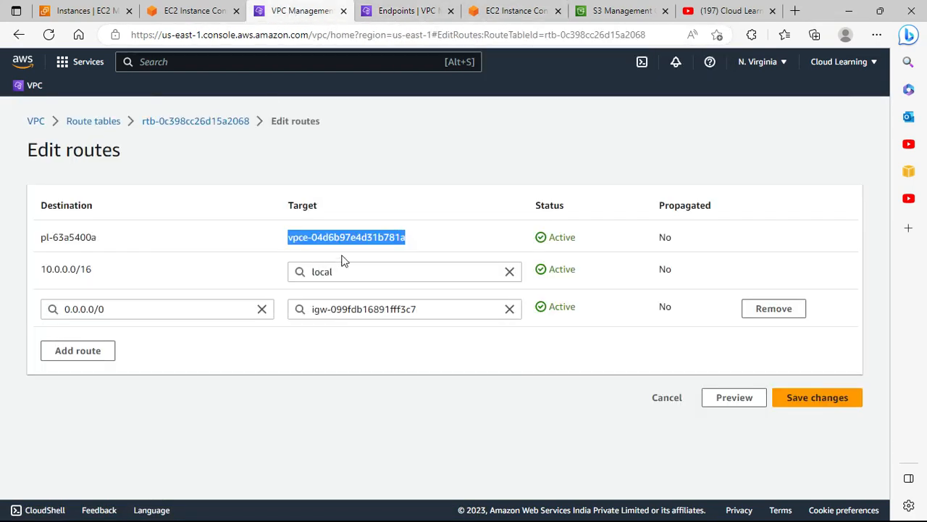
{"action": "left_click_drag", "start_coordinate": [96, 238], "coordinate": [45, 239]}
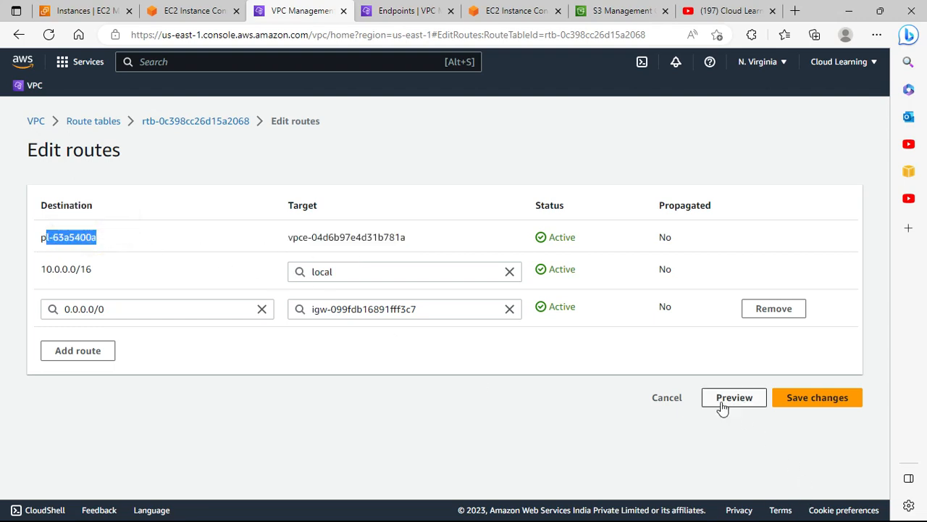
{"action": "left_click", "coordinate": [667, 397]}
In the private instance's session, run aws s3 ls to list S3 buckets through the endpoint
{"action": "left_click", "coordinate": [94, 11]}
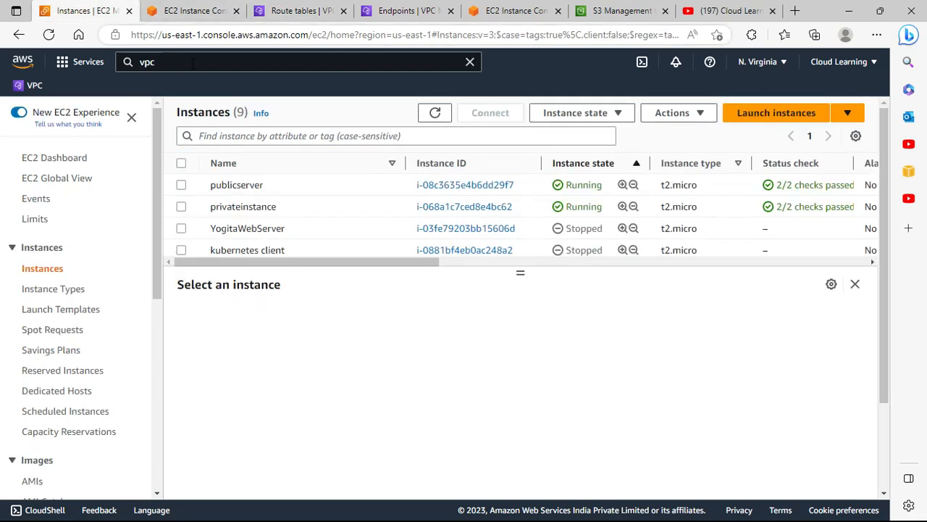
{"action": "left_click", "coordinate": [210, 10]}
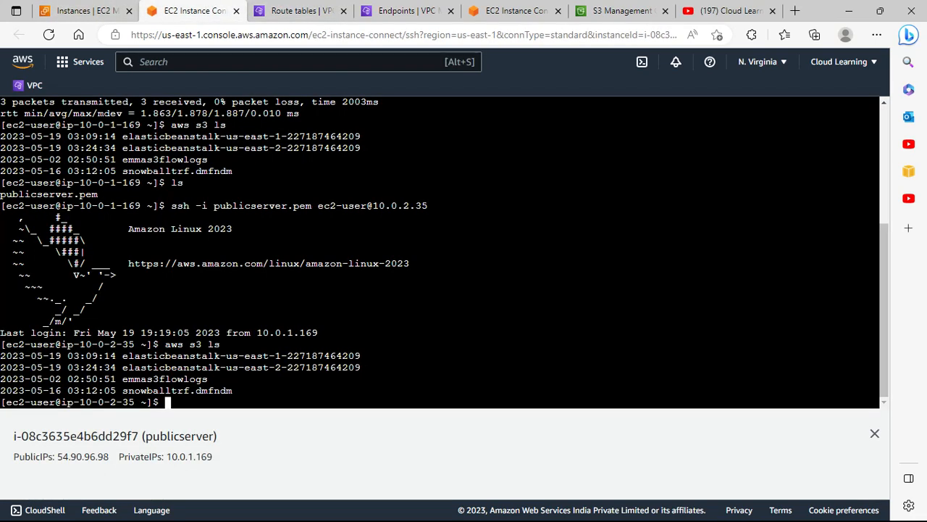
{"action": "left_click", "coordinate": [336, 391]}
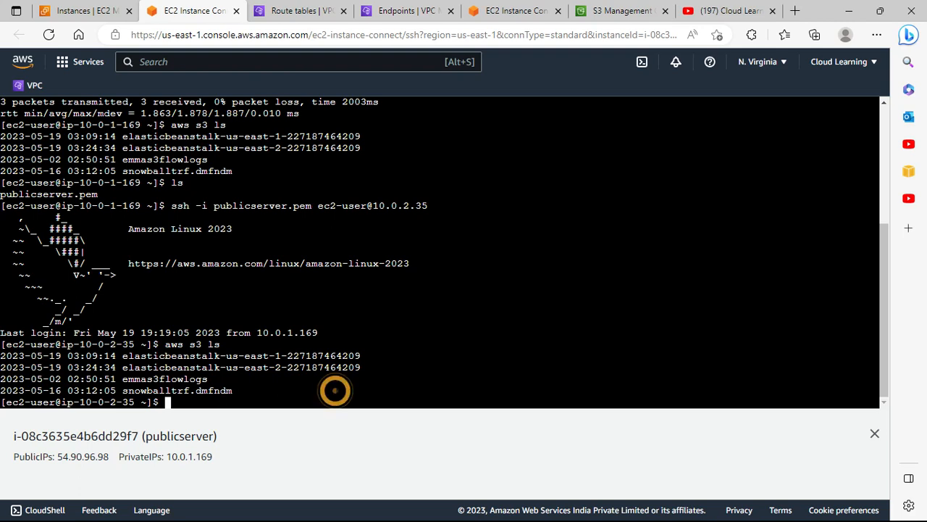
{"action": "type", "text": "aws s3 ls"}
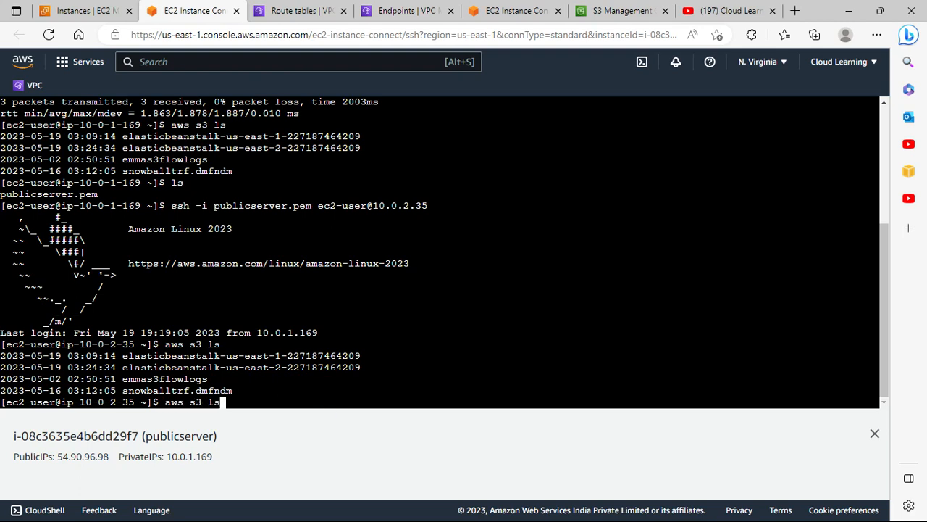
{"action": "key", "text": "Return"}
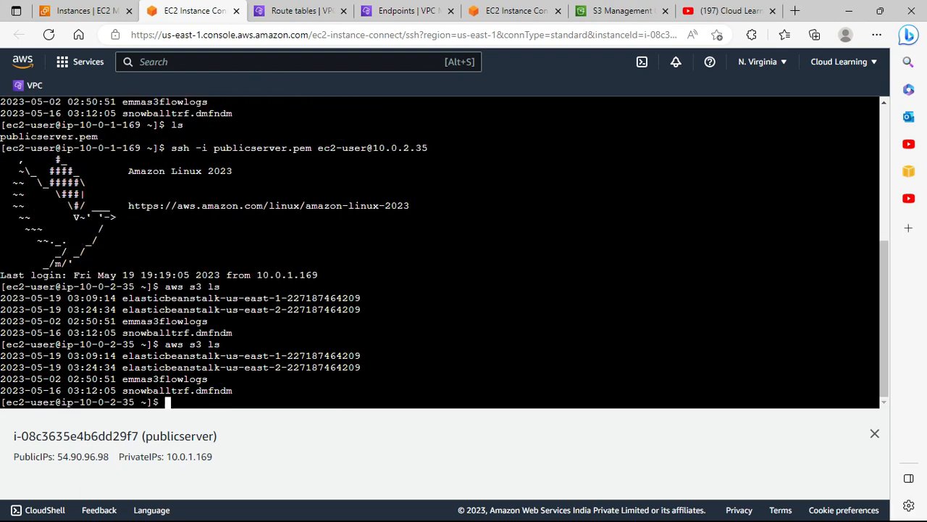